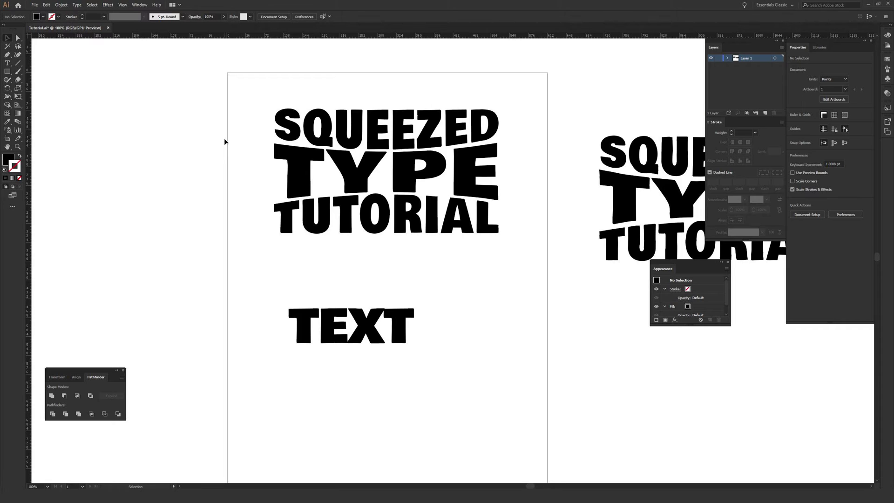
Examine the finished SQUEEZED TYPE TUTORIAL lettering and its copy beside the artboard up close
left_click_drag(588, 203, 259, 228)
scroll(260, 230, "up", 5)
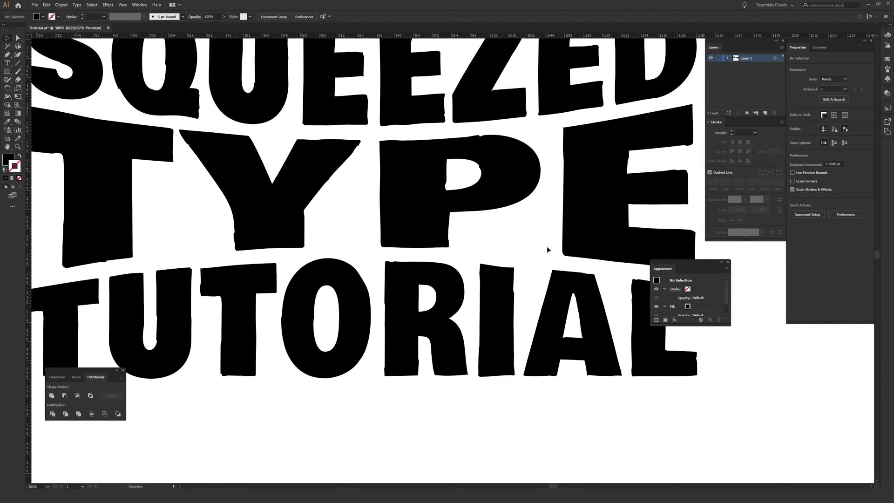
scroll(547, 245, "down", 5)
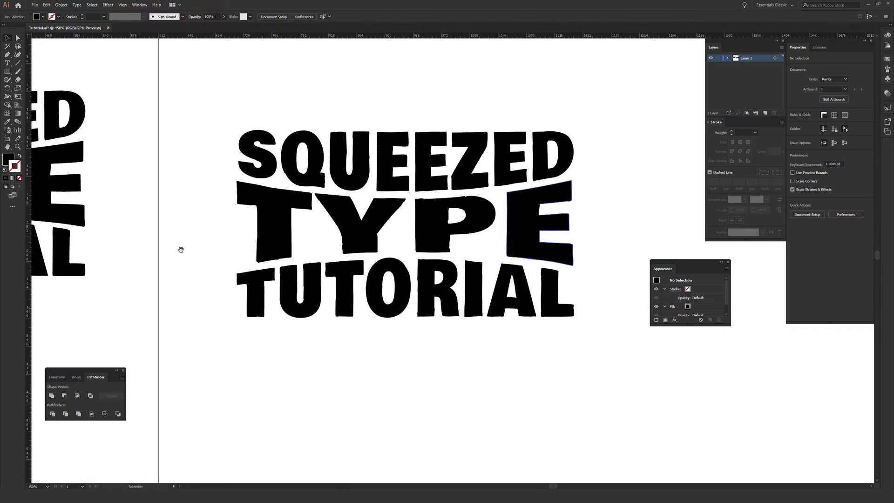
left_click_drag(695, 291, 587, 254)
scroll(587, 254, "left", 3)
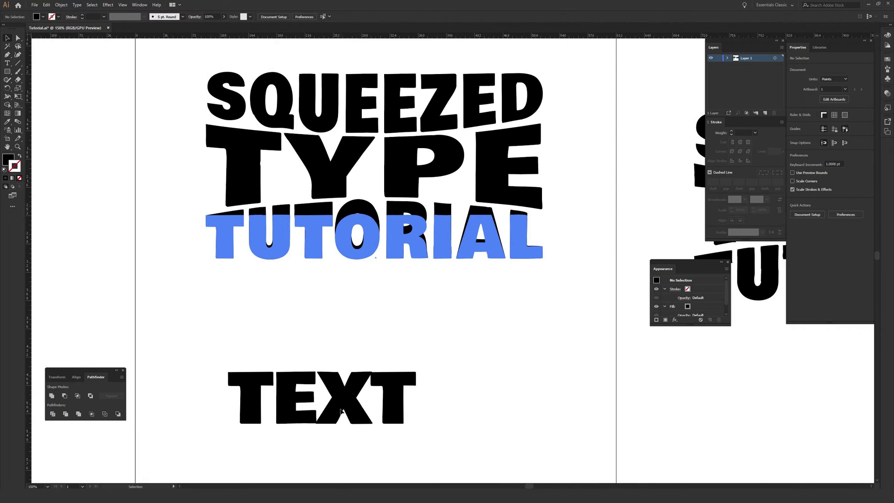
Move the word TEXT up closer beneath the finished lettering and scale it proportionally to about 160 pt
left_click(340, 412)
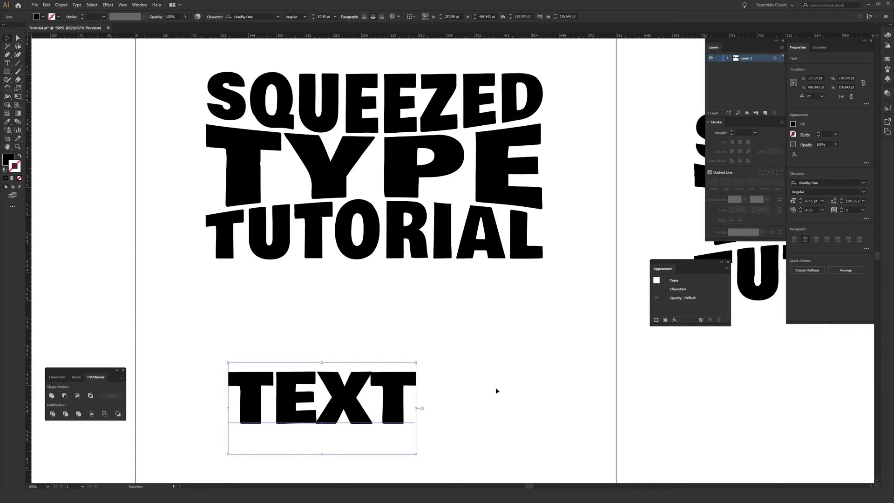
left_click(496, 387)
key("ctrl+minus")
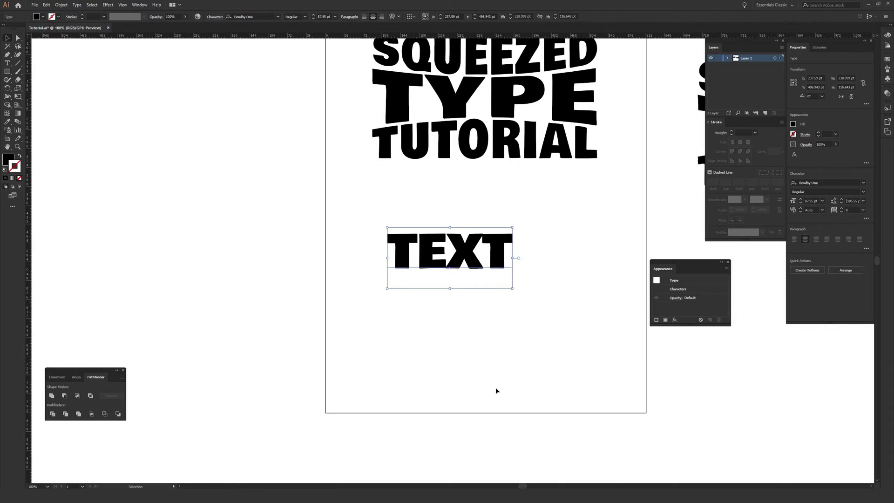
scroll(491, 316, "up", 2)
scroll(491, 317, "right", 2)
key("ctrl+z")
key("ctrl+z")
left_click(511, 314)
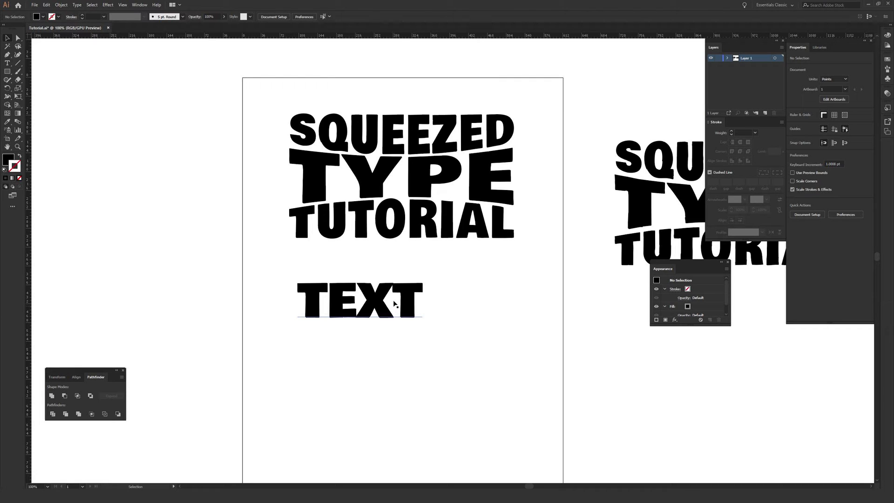
left_click(368, 310)
left_click_drag(423, 326, 538, 391)
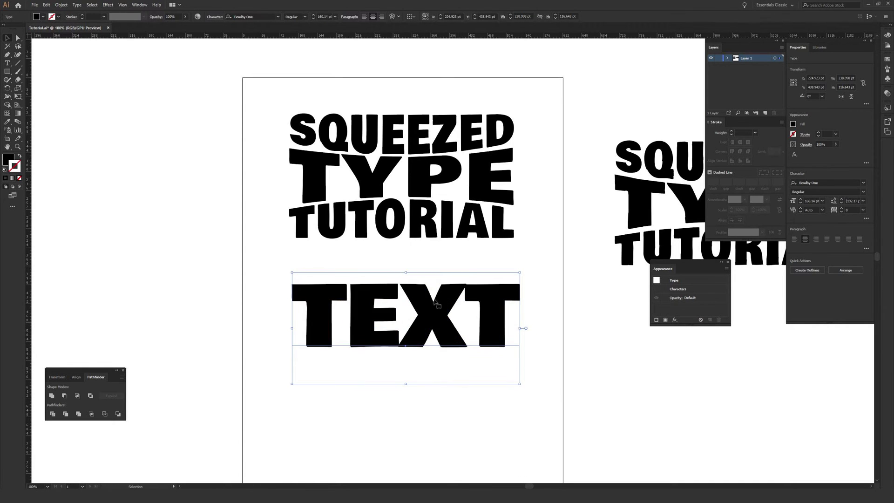
Replace the word TEXT with SQUEEZED
double_click(406, 308)
type("S")
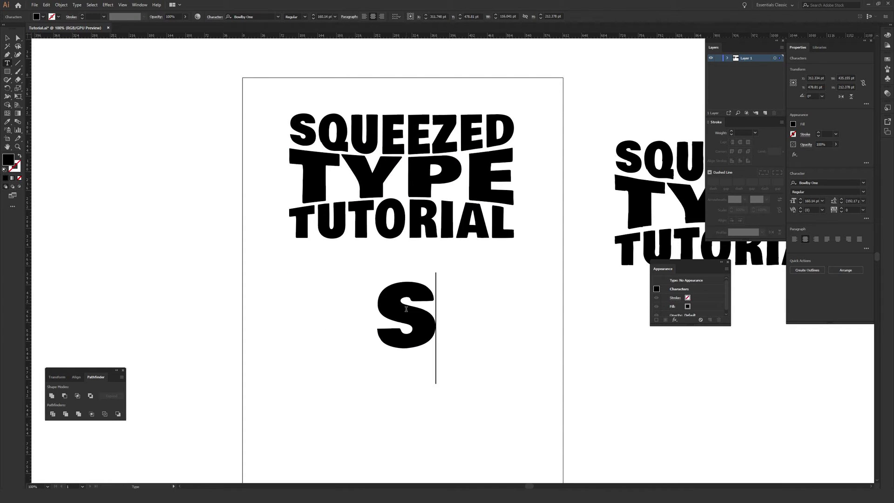
type("QUEEZED")
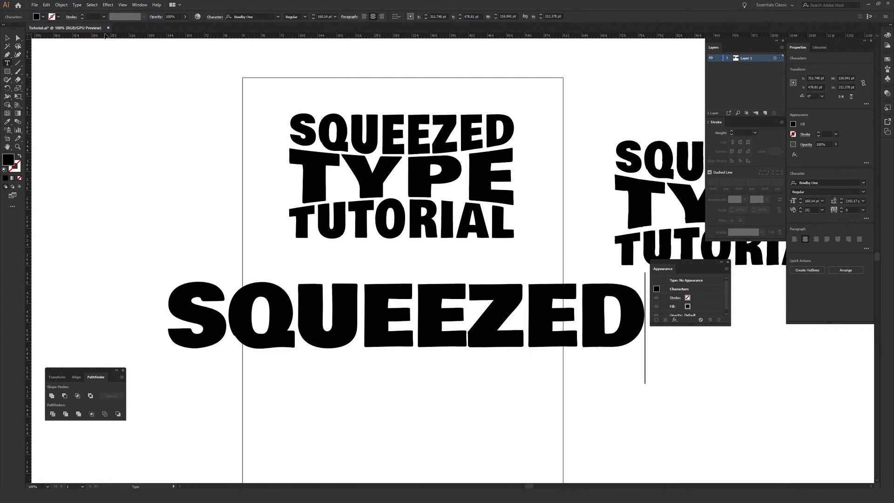
key("Escape")
Scale the new SQUEEZED text down to about 82 pt and centre it horizontally on the artboard below the finished lettering
left_click_drag(606, 292, 380, 329)
left_click_drag(318, 333, 459, 293)
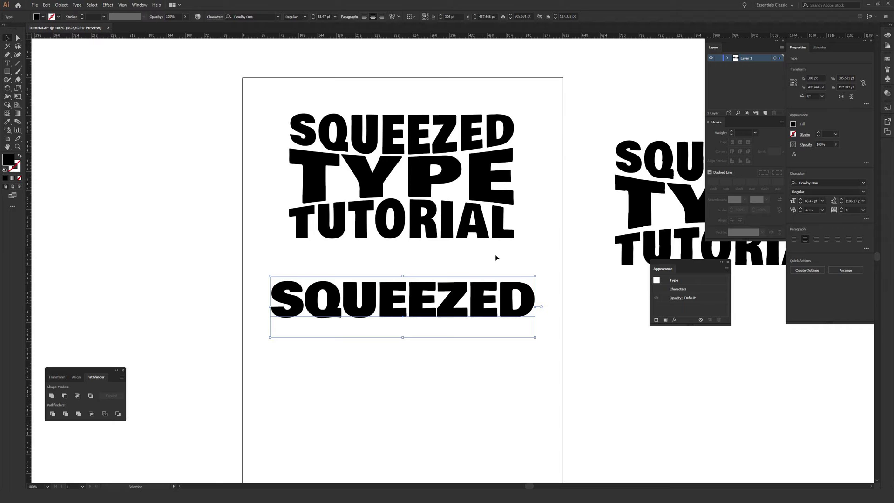
left_click_drag(536, 276, 508, 319)
left_click_drag(508, 274, 521, 265)
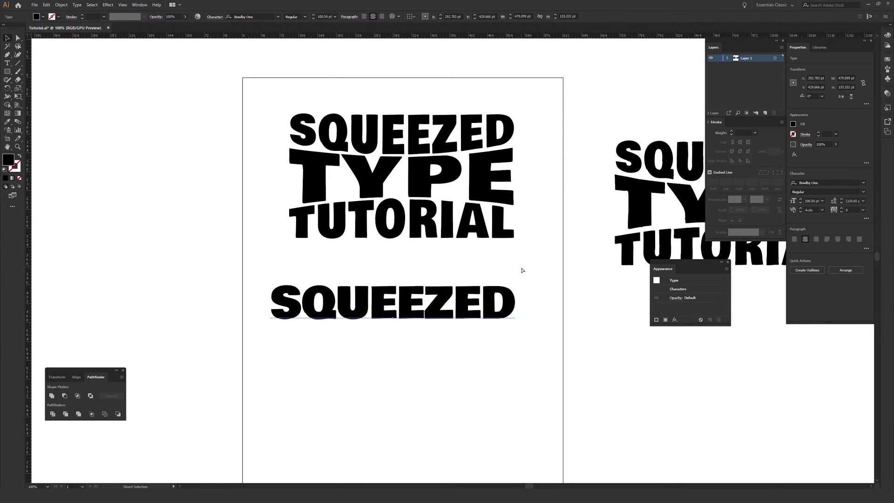
left_click_drag(430, 309, 438, 303)
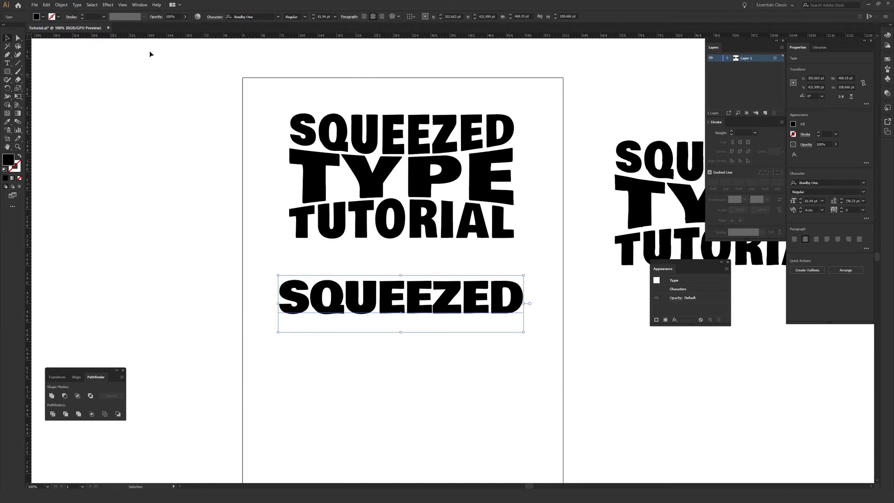
left_click(140, 4)
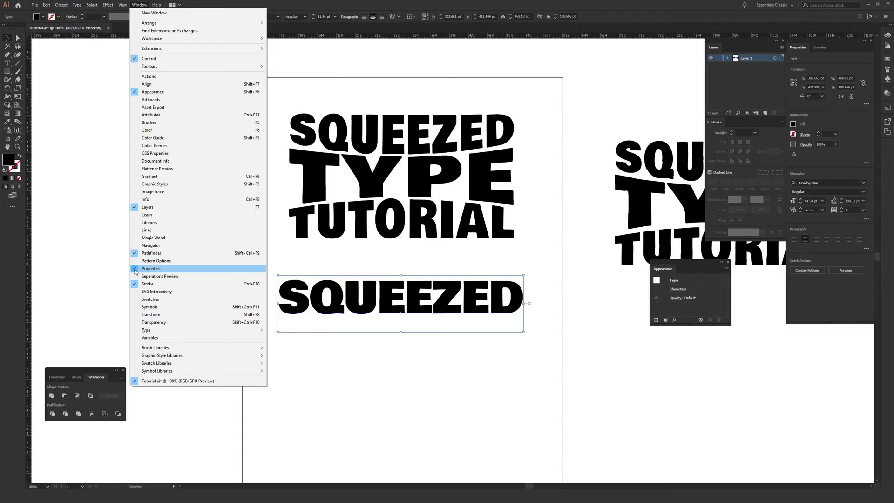
left_click(369, 376)
left_click_drag(411, 299, 412, 307)
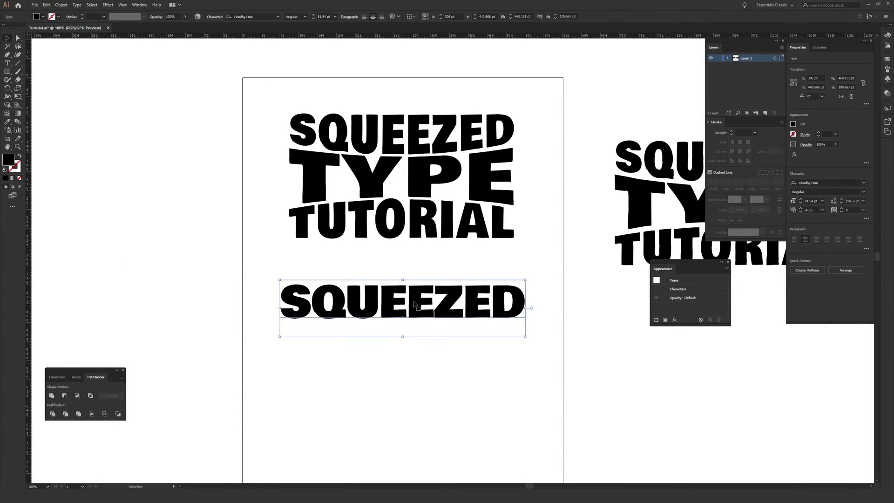
Set the tracking of the new SQUEEZED text to 50
left_click_drag(248, 267, 529, 352)
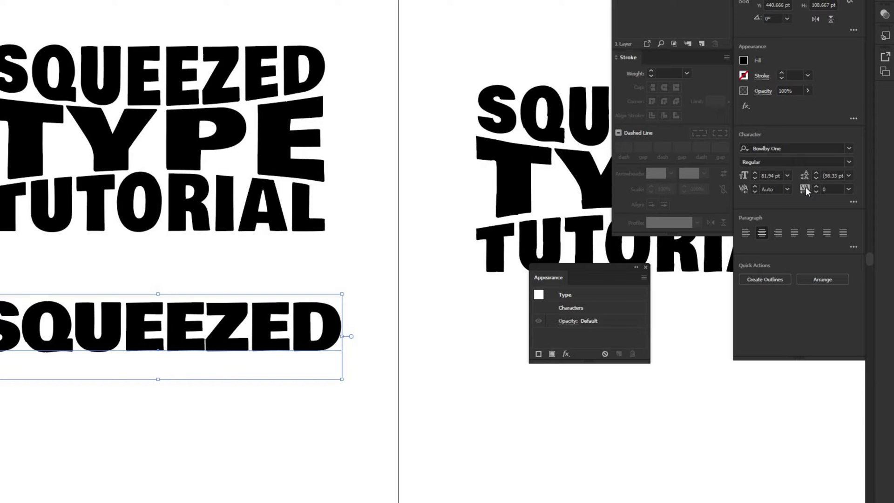
left_click(827, 189)
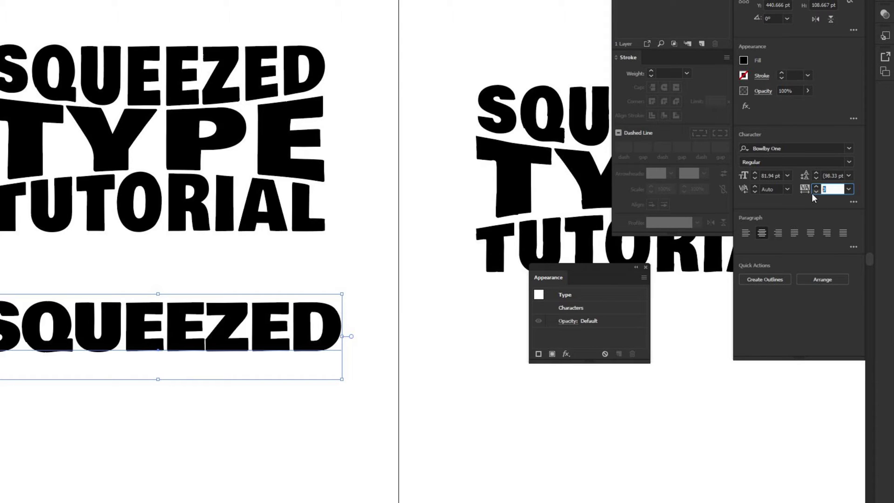
type("50")
key("Return")
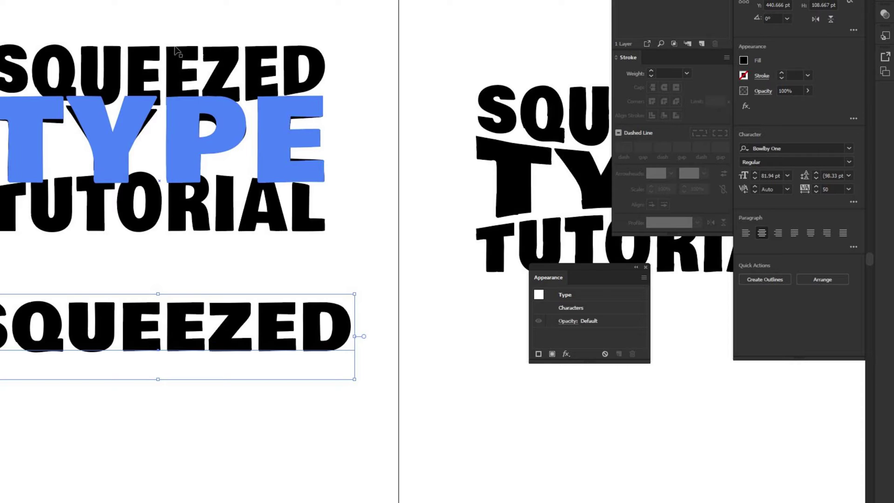
Check the tracking of the finished SQUEEZED line and reselect 50 for the new SQUEEZED text
left_click(265, 142)
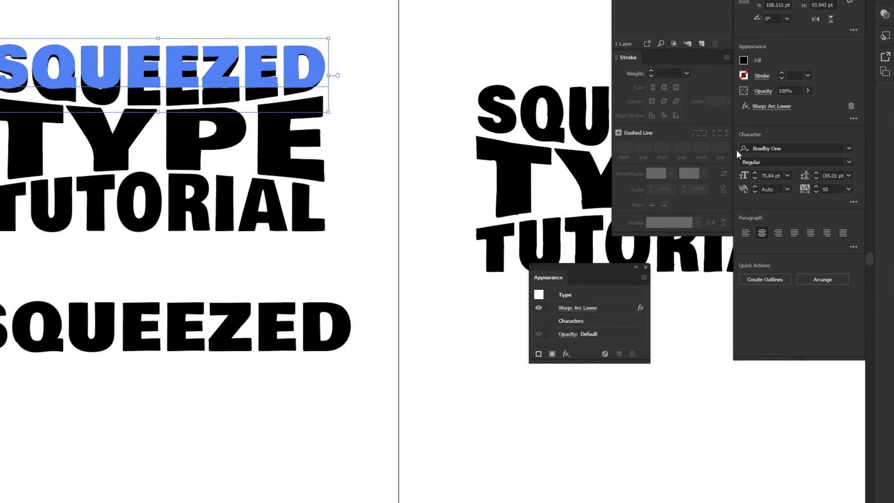
left_click(231, 346)
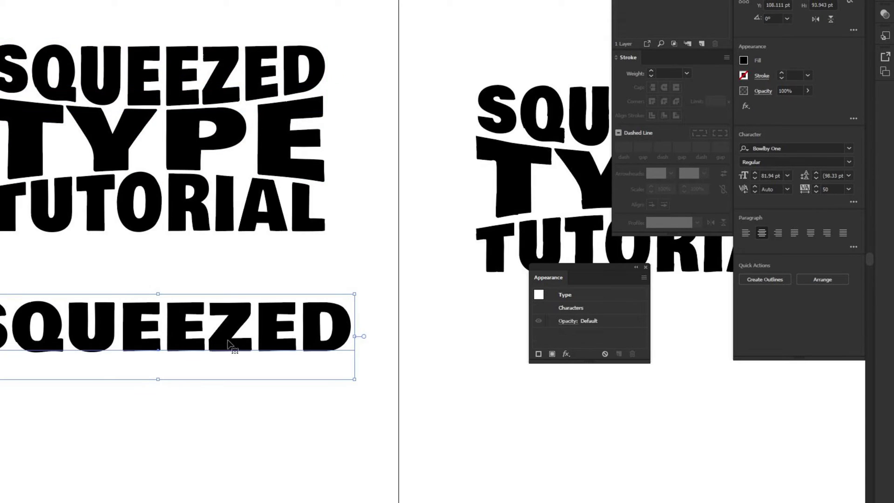
left_click(849, 189)
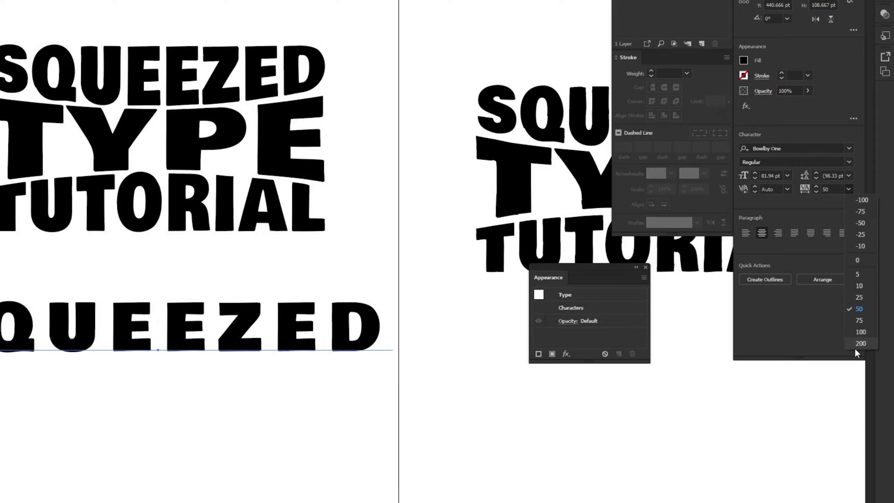
left_click(865, 309)
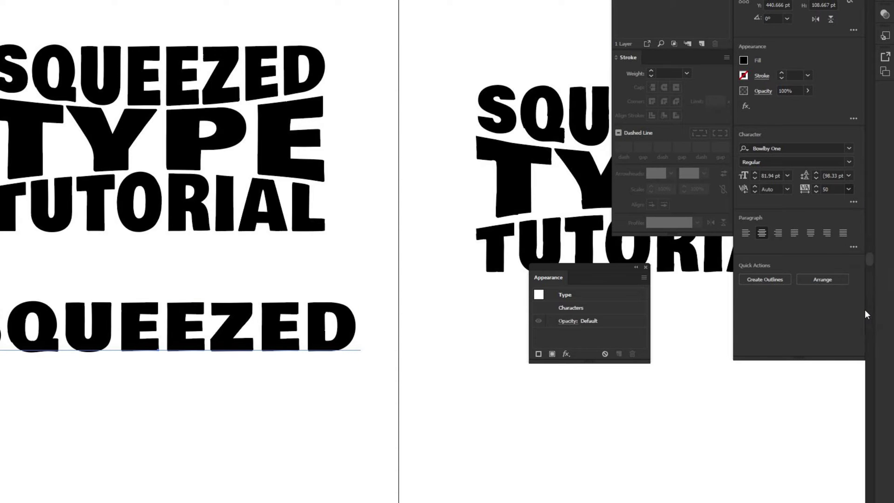
Scale the new SQUEEZED text down to about 69 pt and place it just below the finished lettering
left_click_drag(354, 294, 284, 308)
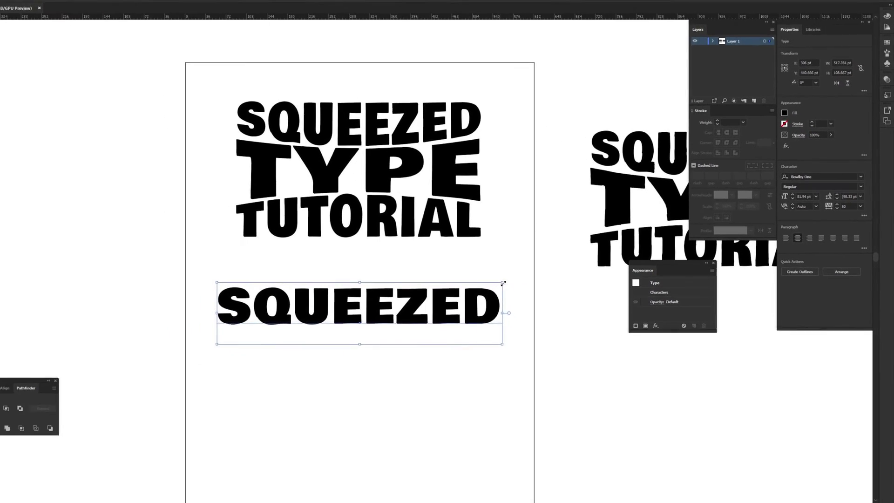
left_click_drag(438, 316, 453, 298)
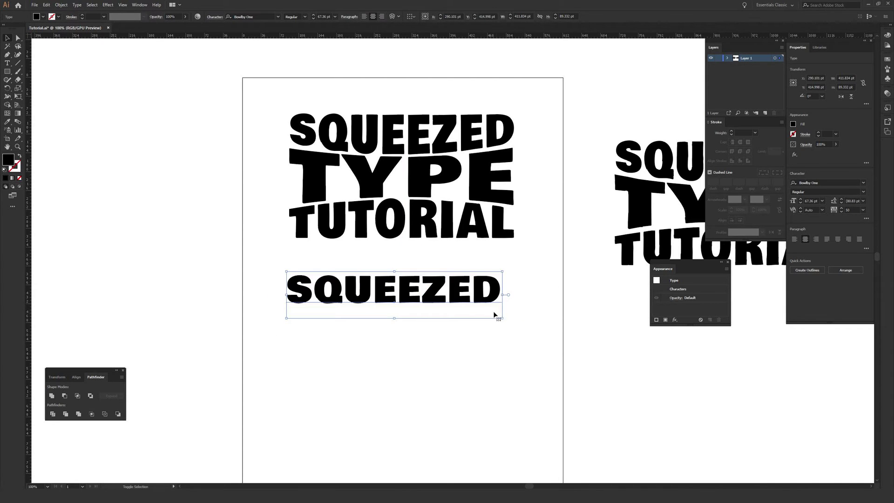
left_click_drag(503, 319, 508, 322)
left_click(551, 301)
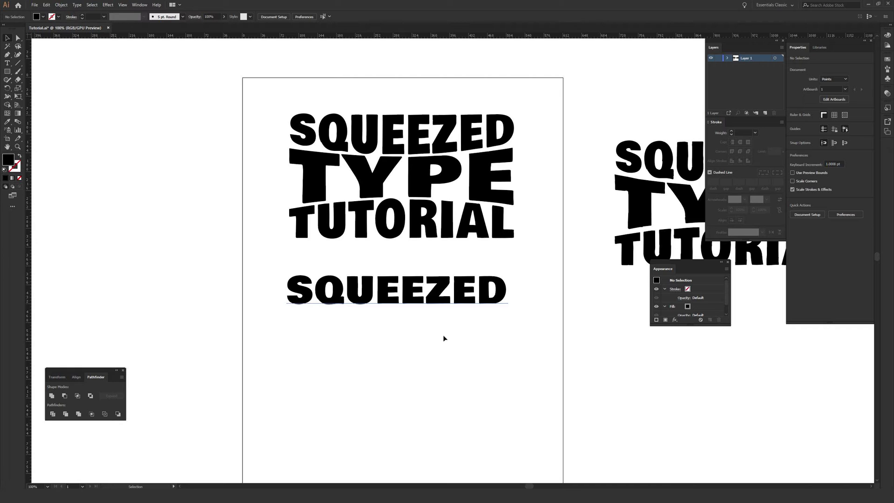
Duplicate the centre-aligned SQUEEZED text directly below itself and change the copy's wording to TYPE
left_click(377, 289)
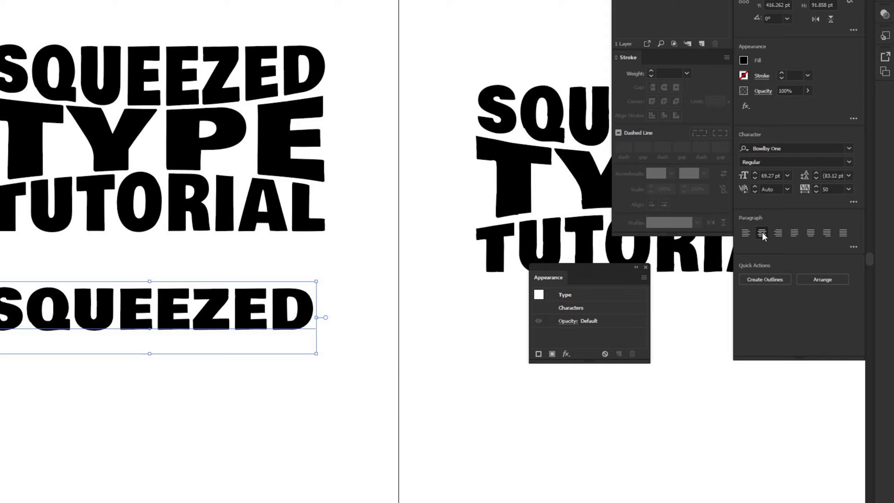
left_click(209, 447)
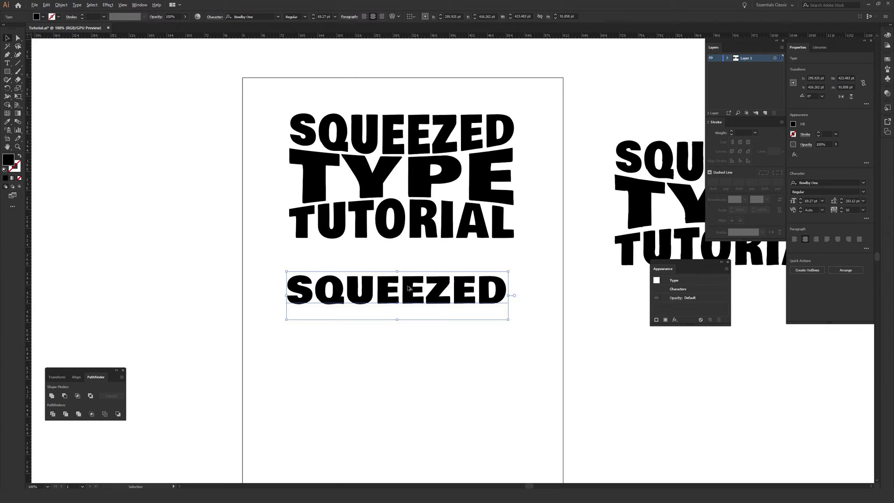
left_click_drag(407, 288, 394, 332)
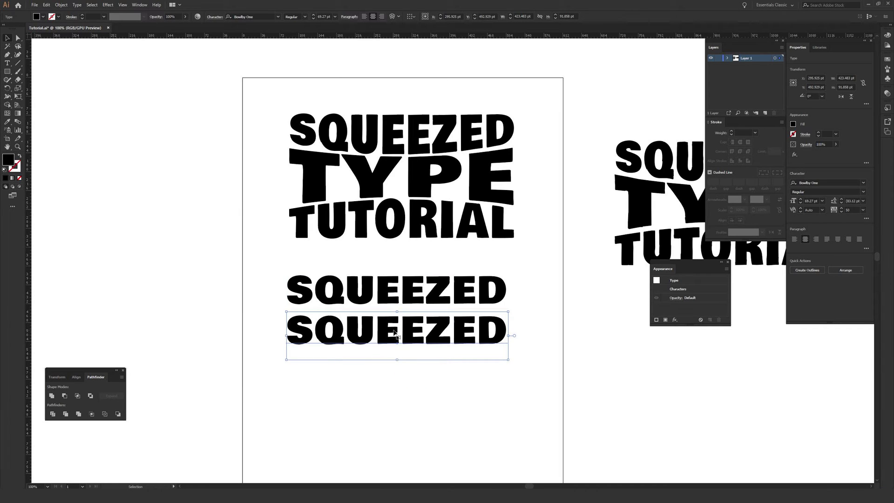
triple_click(394, 332)
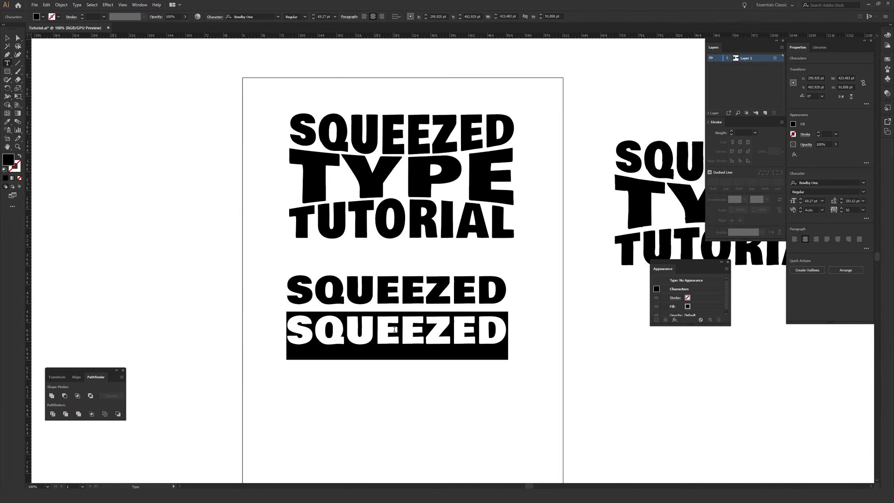
type("TE")
key("BackSpace")
type("YPE")
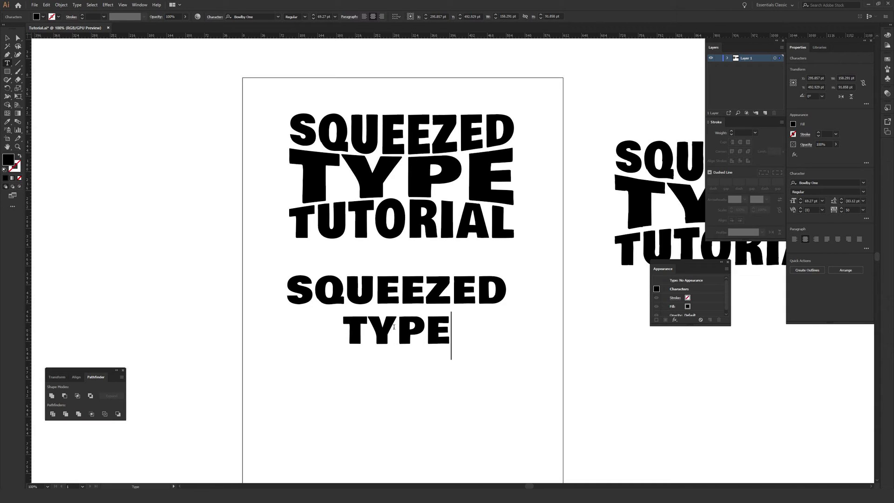
left_click(7, 38)
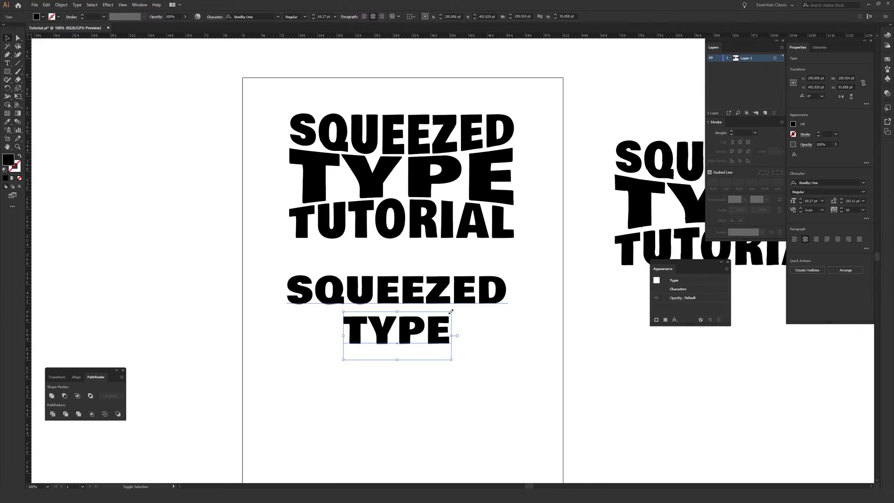
Scale TYPE proportionally to about 142 pt to match the width of SQUEEZED and place it just beneath that word
left_click_drag(450, 311, 511, 287)
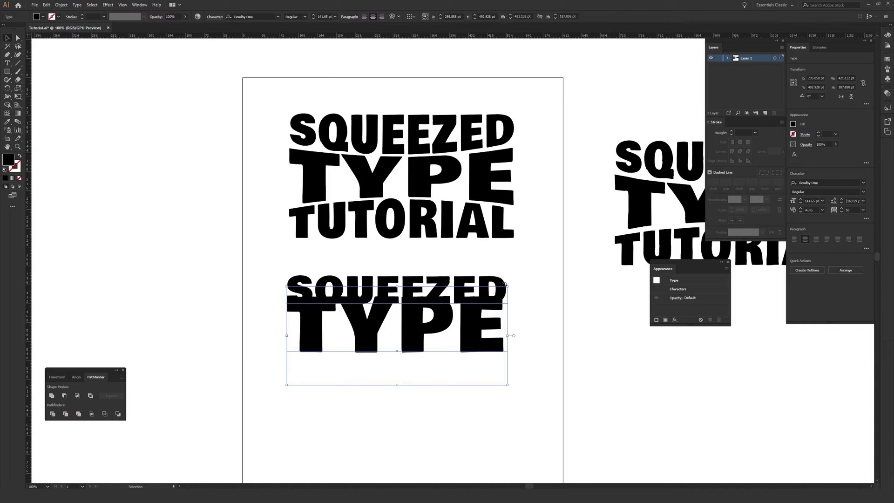
left_click_drag(471, 343, 469, 366)
left_click_drag(509, 310, 479, 340)
key("ctrl+z")
left_click(509, 337)
left_click_drag(422, 355, 422, 346)
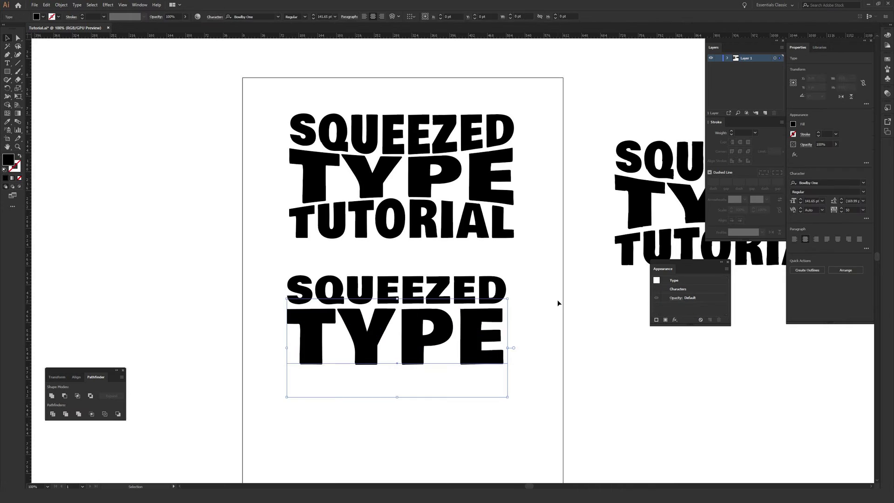
left_click(535, 307)
Duplicate the TYPE text directly below itself and change the copy's wording to TUTORIAL
scroll(534, 308, "down", 2)
left_click(418, 298)
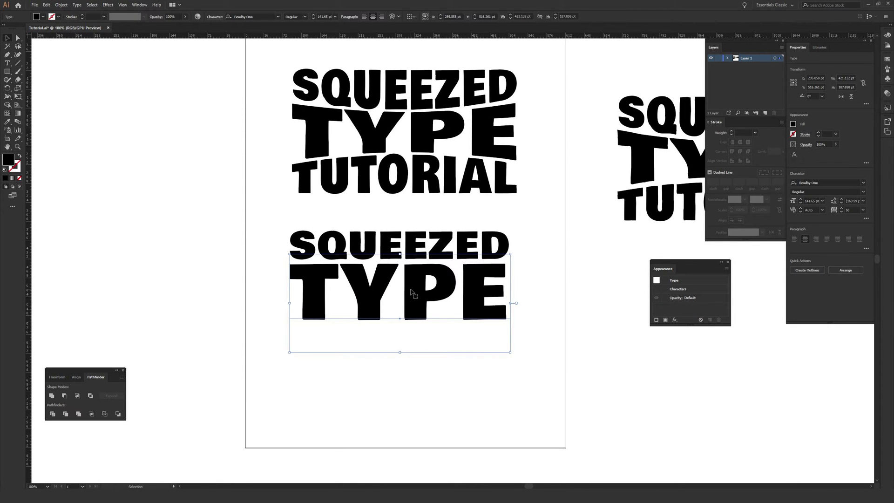
left_click_drag(416, 289, 416, 356)
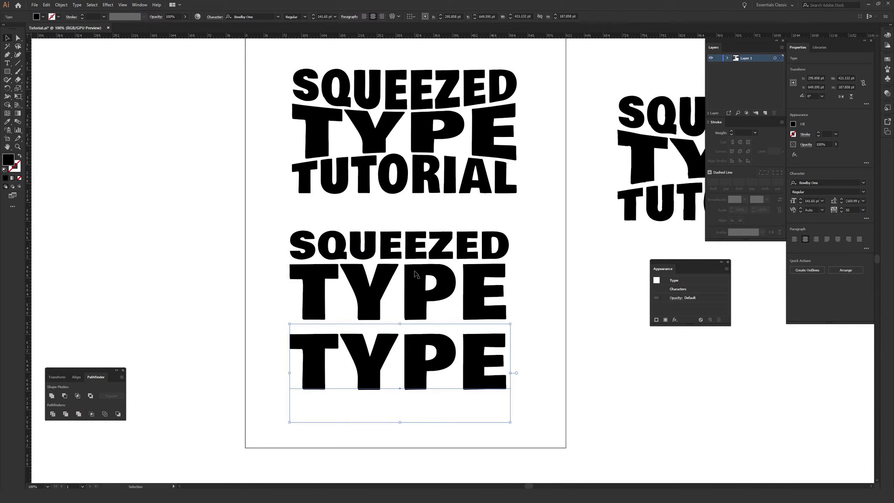
double_click(387, 366)
key("ctrl+a")
type("TUTORIAL")
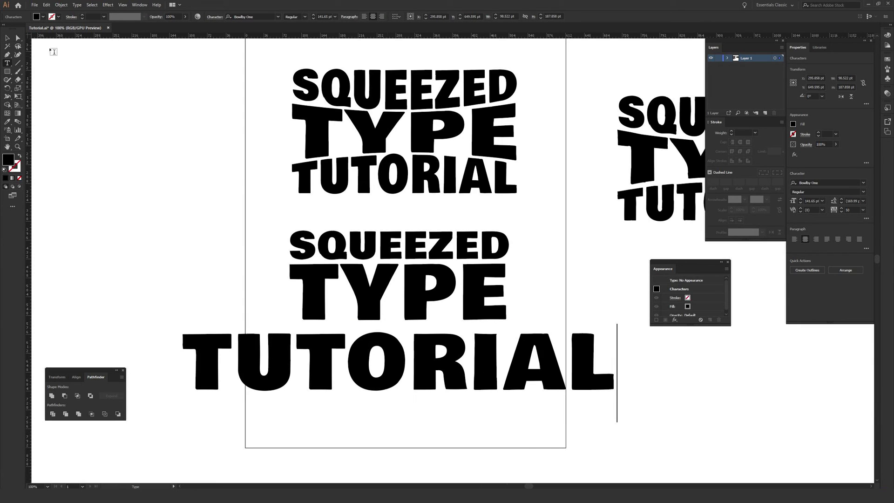
Scale TUTORIAL proportionally to about 71 pt and place it just beneath TYPE, matching the width of the words above
key("Escape")
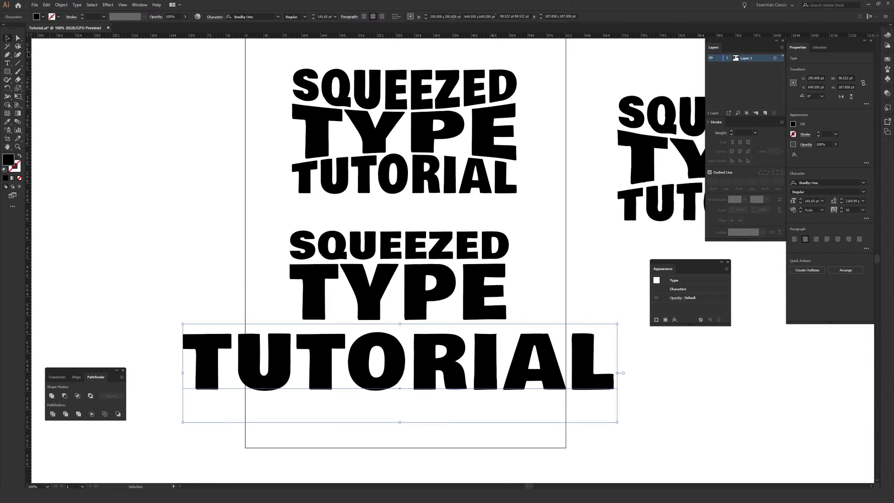
left_click_drag(619, 323, 535, 350)
left_click(444, 343)
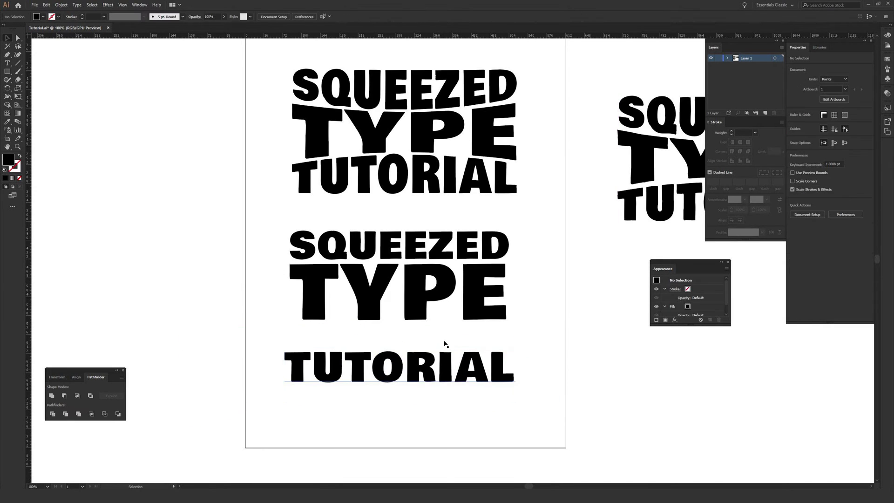
left_click_drag(449, 375, 450, 348)
left_click(560, 301)
left_click(378, 364)
left_click_drag(514, 320, 509, 321)
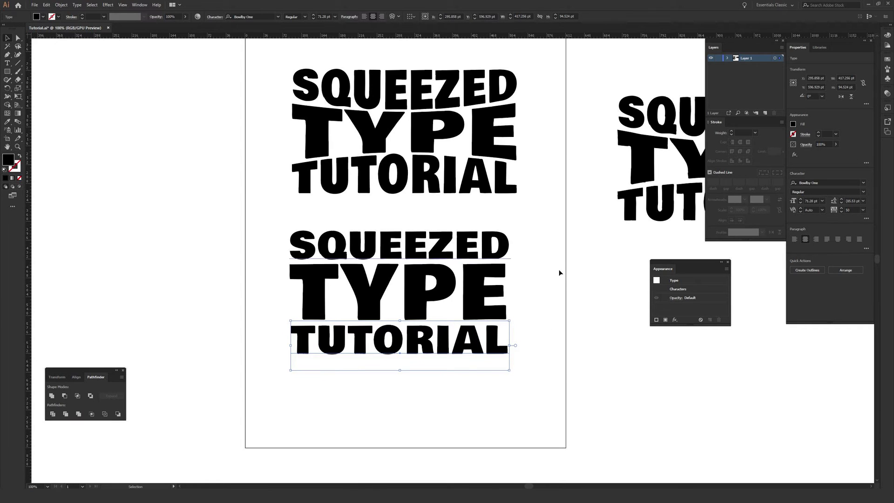
left_click(543, 273)
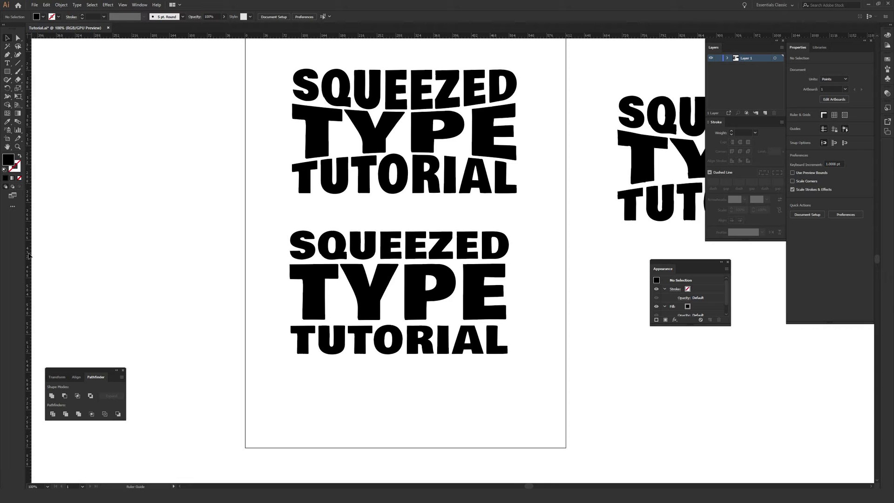
Place one vertical guide at the left edge of TYPE and another at its right edge
left_click_drag(34, 253, 291, 280)
left_click(223, 257)
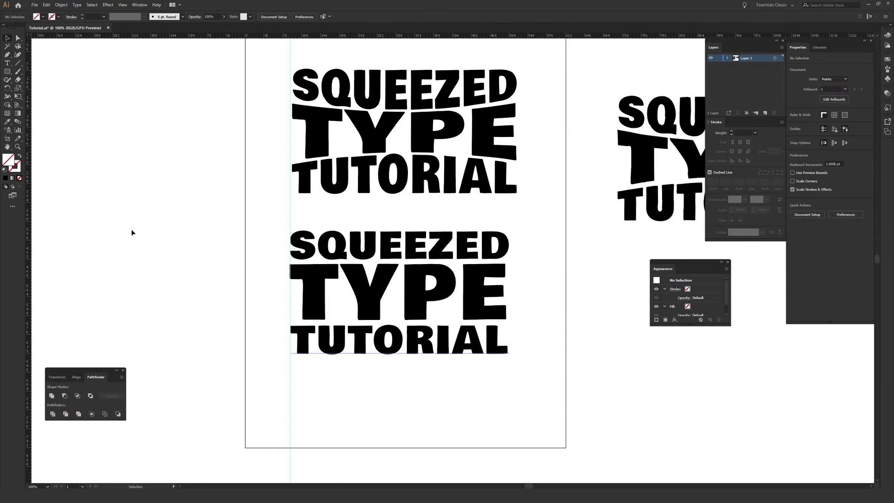
left_click_drag(28, 253, 509, 314)
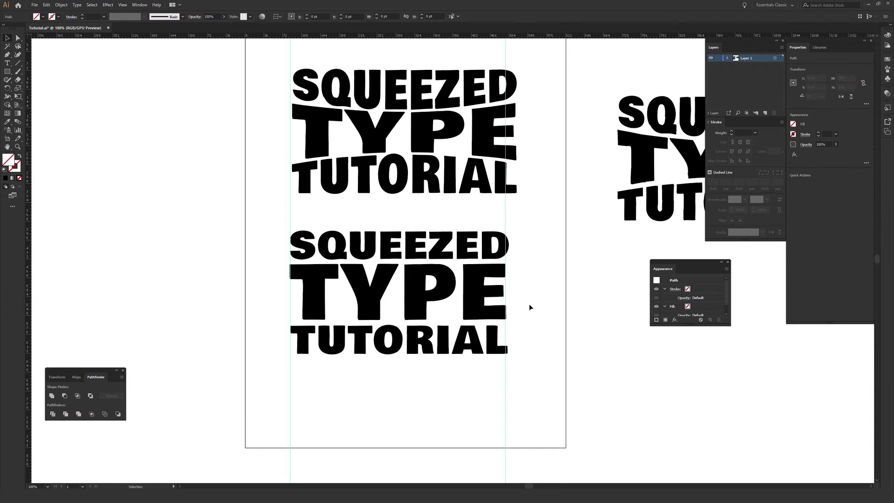
key("ctrl+equal")
key("ctrl+equal")
scroll(379, 324, "down", 3)
scroll(380, 323, "left", 3)
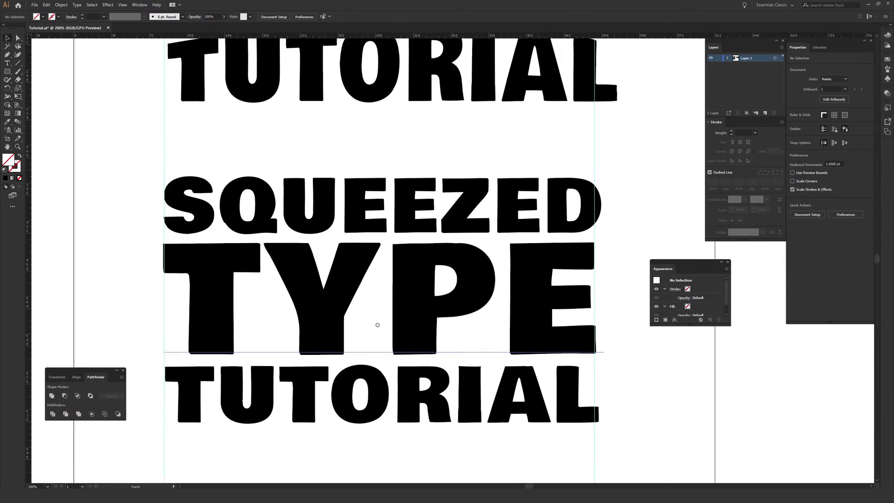
left_click_drag(176, 117, 176, 119)
left_click(140, 5)
mouse_move(123, 5)
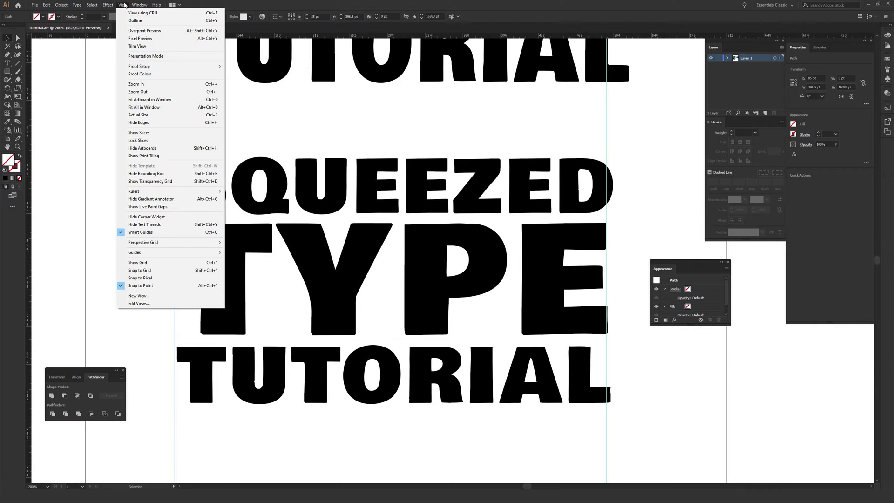
mouse_move(164, 253)
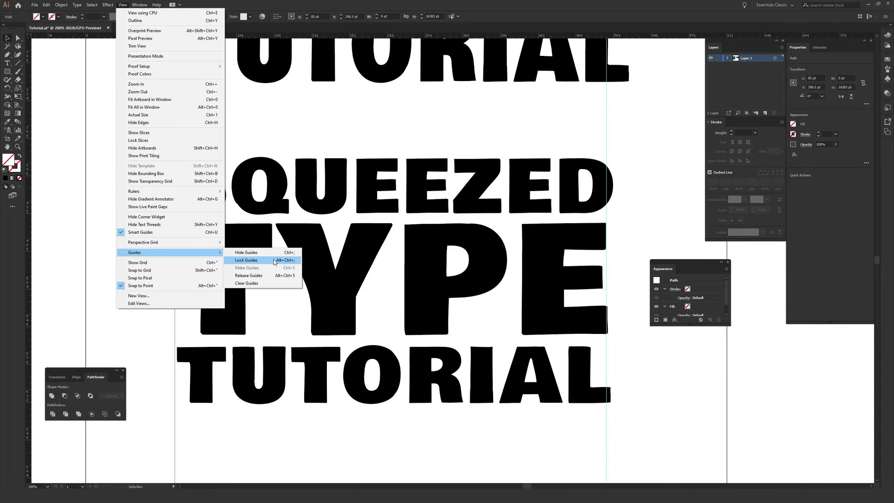
left_click(286, 136)
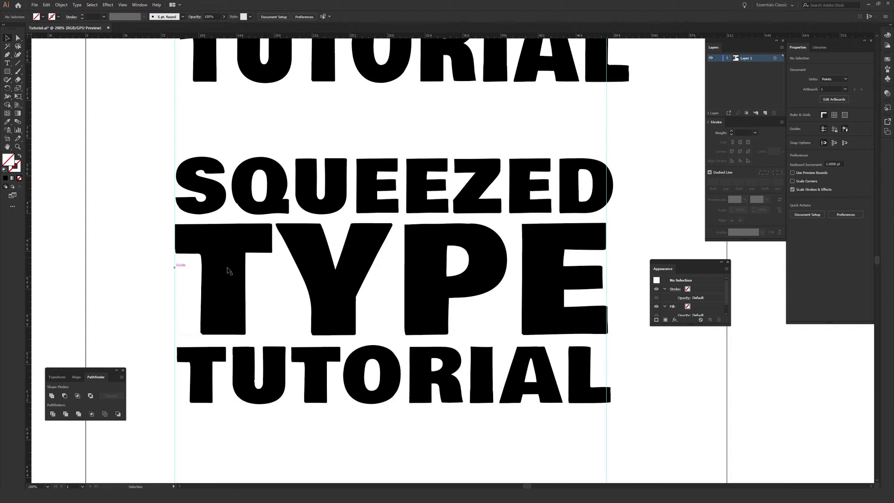
Scale the lower SQUEEZED proportionally to about 69 pt so both ends meet the two vertical guides
left_click(236, 177)
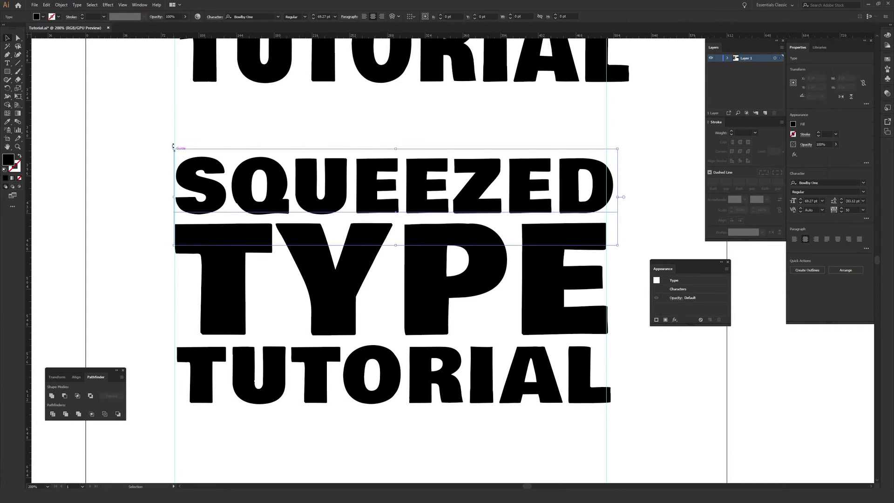
left_click_drag(175, 147, 173, 148)
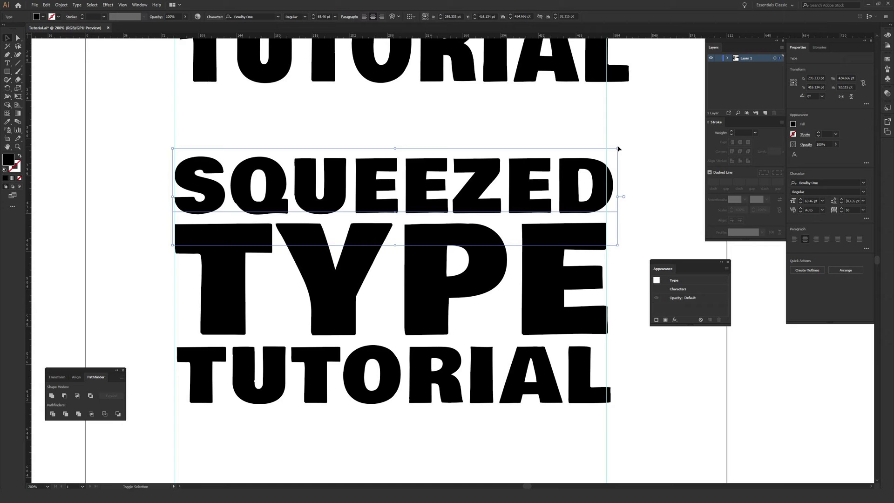
left_click_drag(618, 147, 612, 150)
left_click(647, 149)
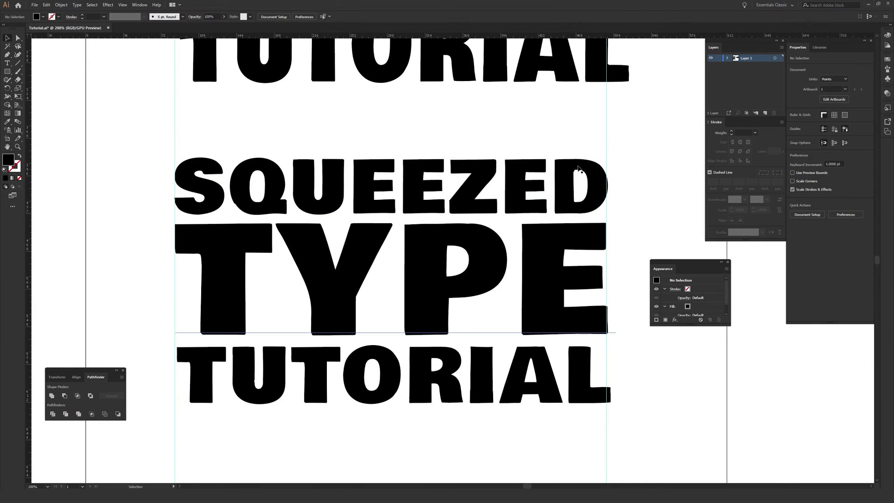
Scale the lower TUTORIAL proportionally to about 70.9 pt so it fits between the two vertical guides
left_click(202, 375)
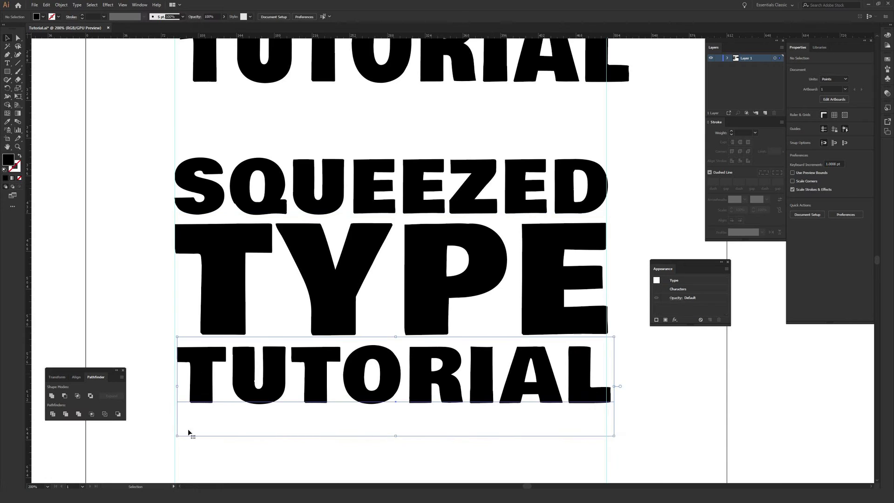
left_click_drag(178, 436, 175, 436)
left_click_drag(617, 435, 609, 431)
left_click(634, 412)
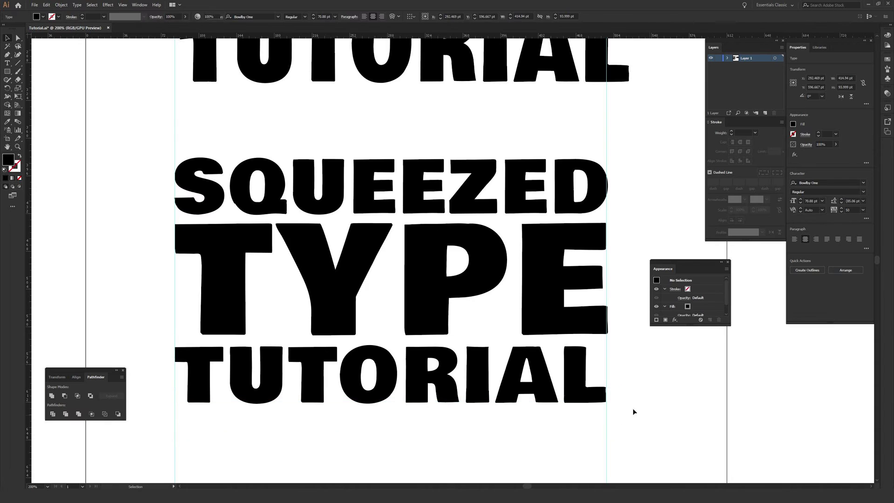
Delete the vertical guides and enlarge the lower TUTORIAL slightly so its right end lines up with TYPE
left_click(176, 424)
key("Delete")
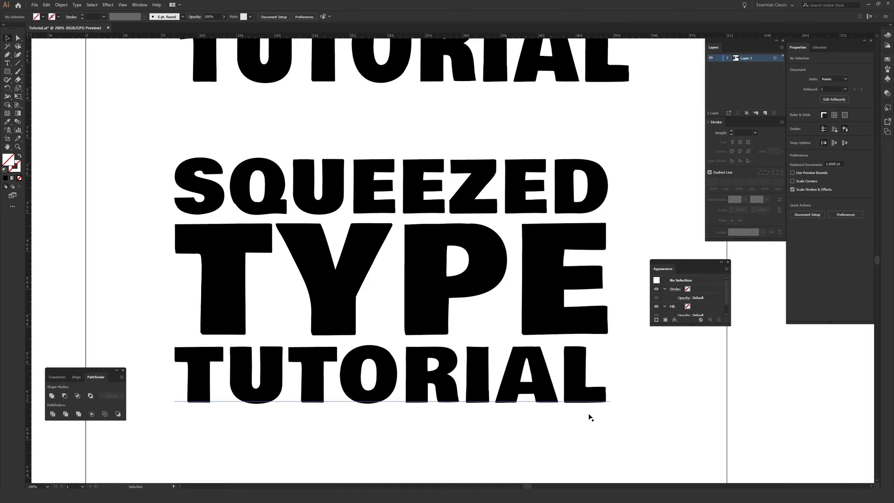
key("ctrl+minus")
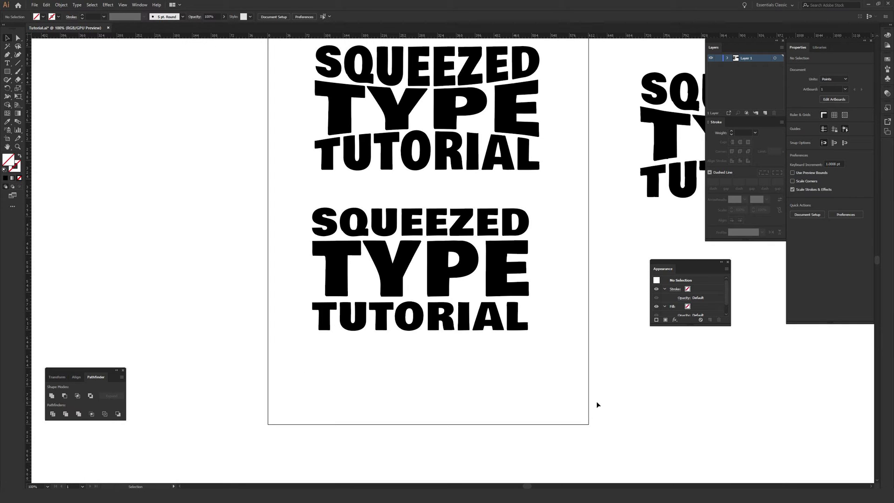
left_click(528, 345)
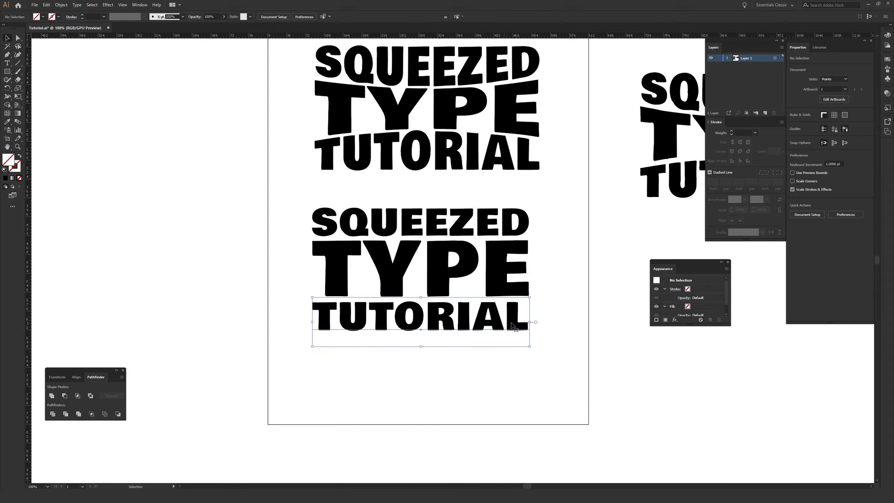
left_click_drag(529, 348, 531, 349)
left_click(583, 359)
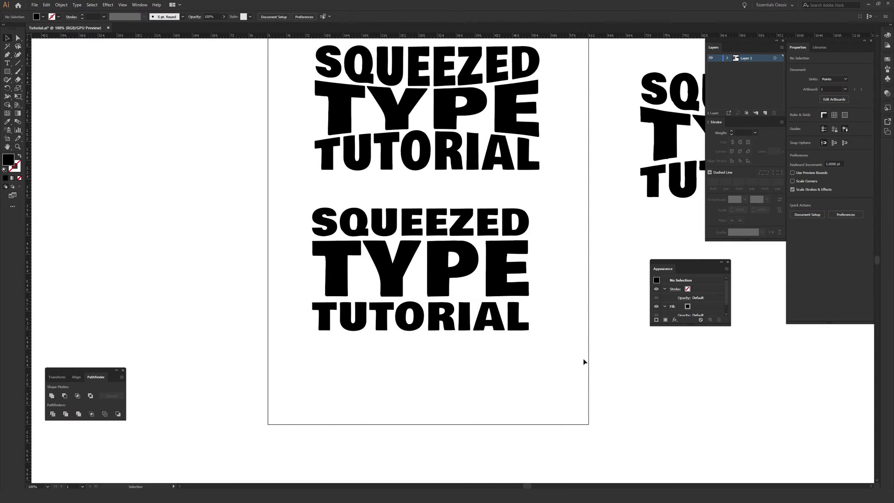
key("ctrl+equal")
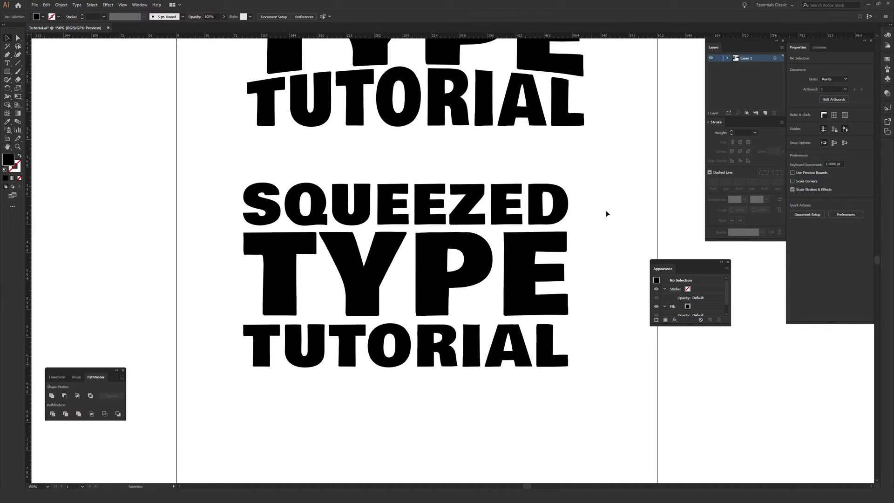
key("space")
left_click_drag(619, 202, 613, 238)
left_click(401, 229)
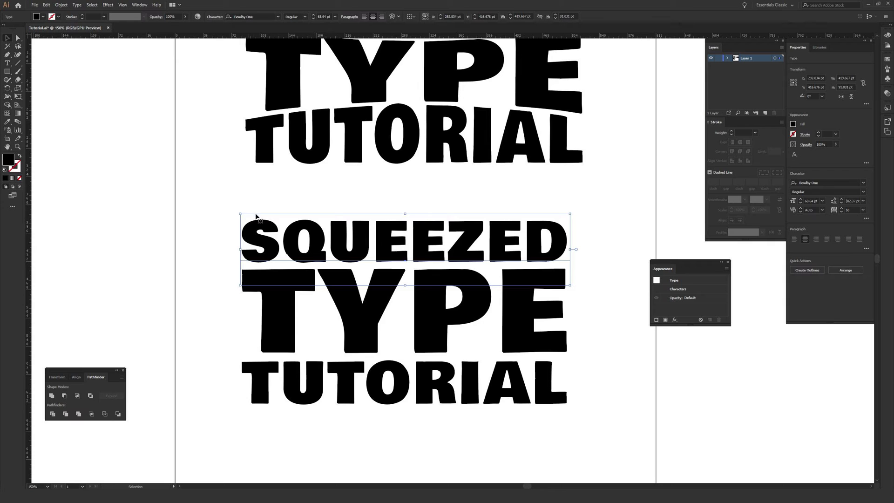
left_click_drag(211, 205, 601, 261)
left_click(641, 242)
left_click(495, 242)
left_click(108, 5)
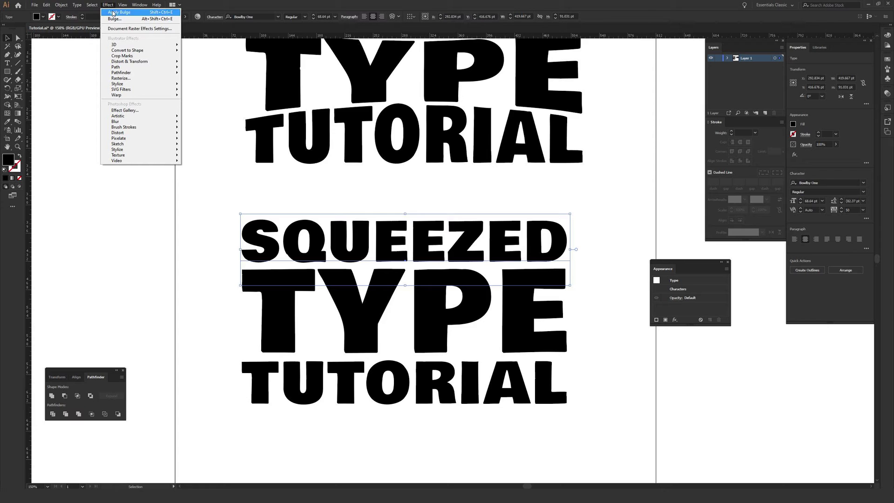
mouse_move(134, 95)
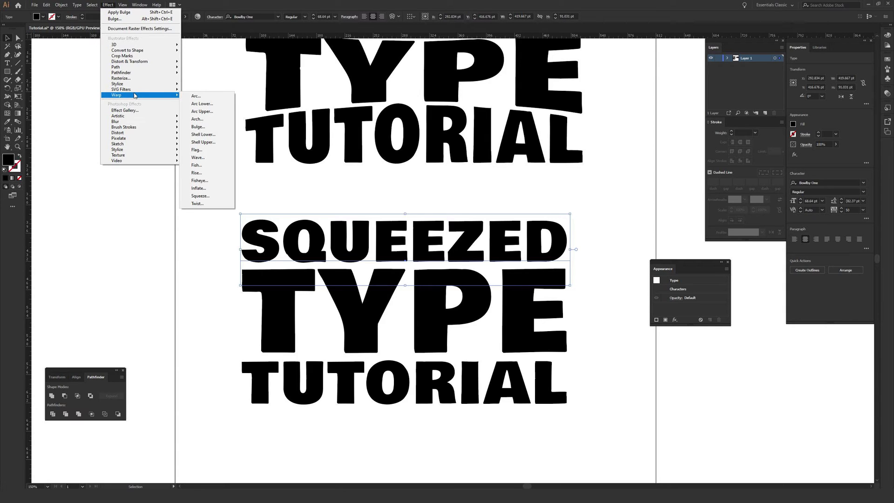
left_click(201, 104)
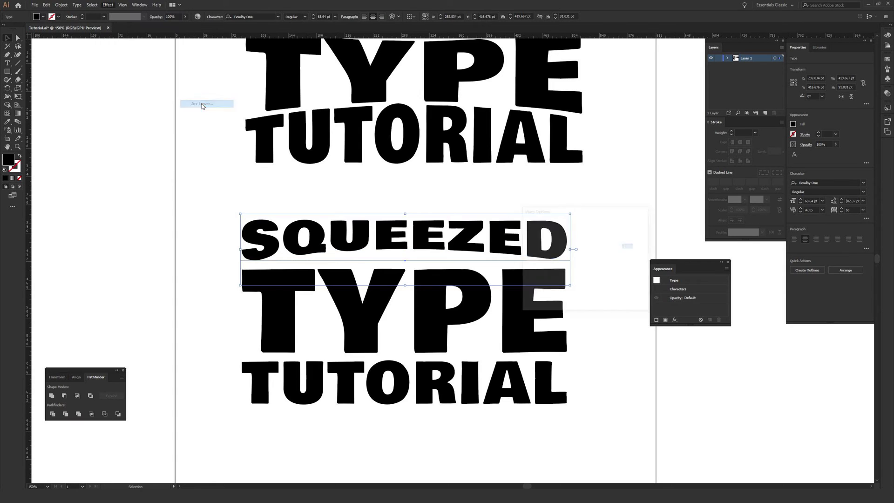
left_click_drag(602, 214, 659, 201)
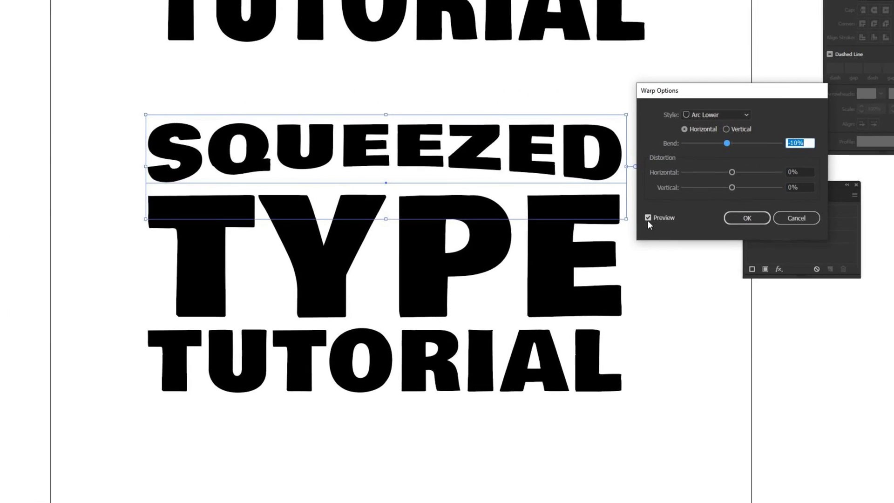
left_click(654, 212)
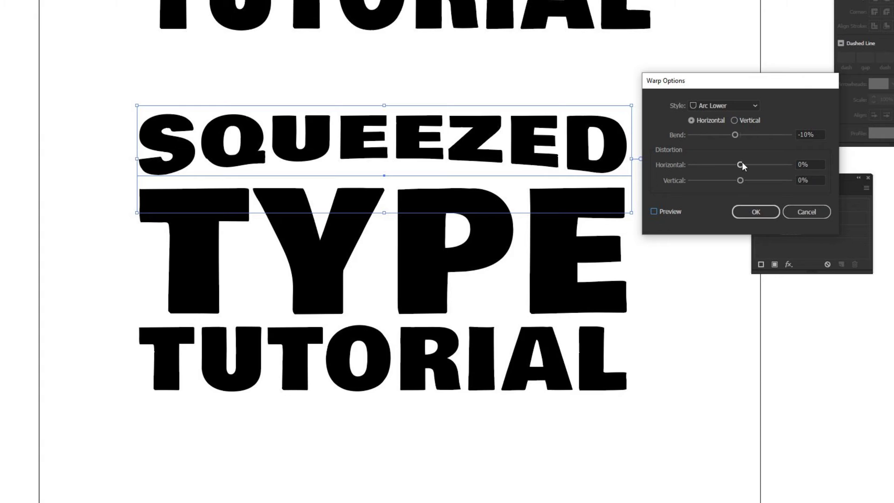
left_click_drag(731, 135, 699, 135)
left_click(655, 212)
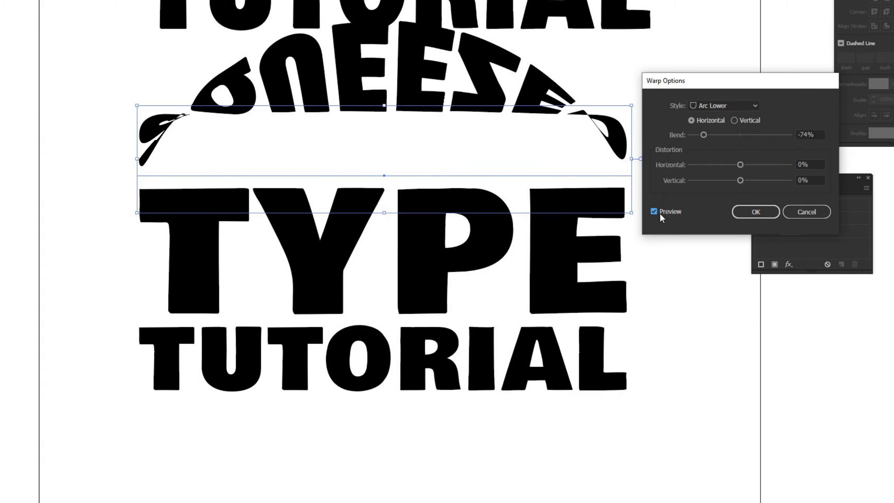
left_click_drag(704, 135, 723, 135)
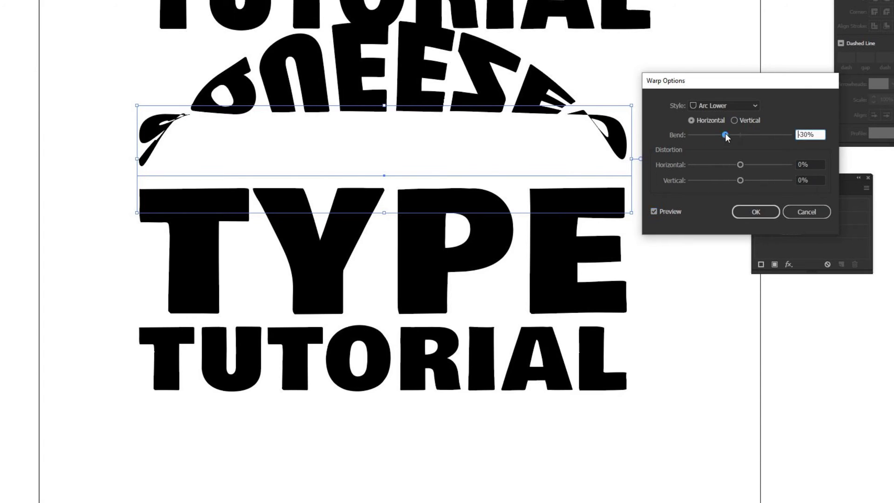
left_click(807, 212)
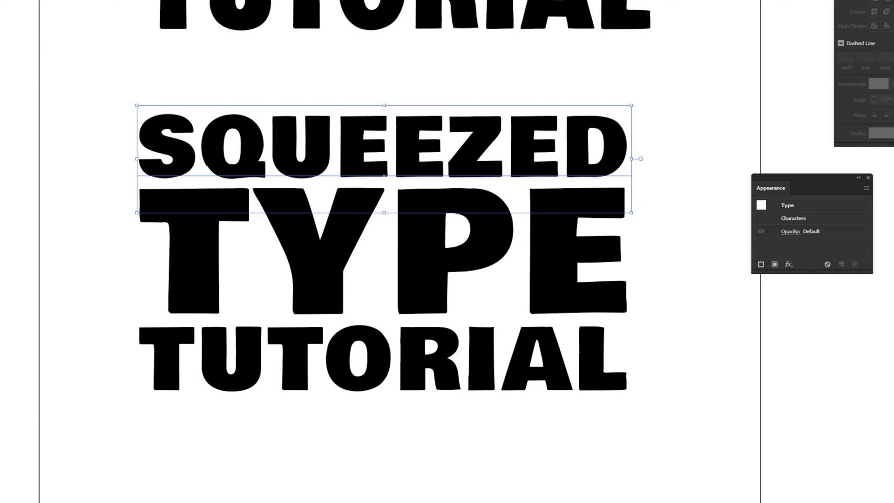
left_click(240, 98)
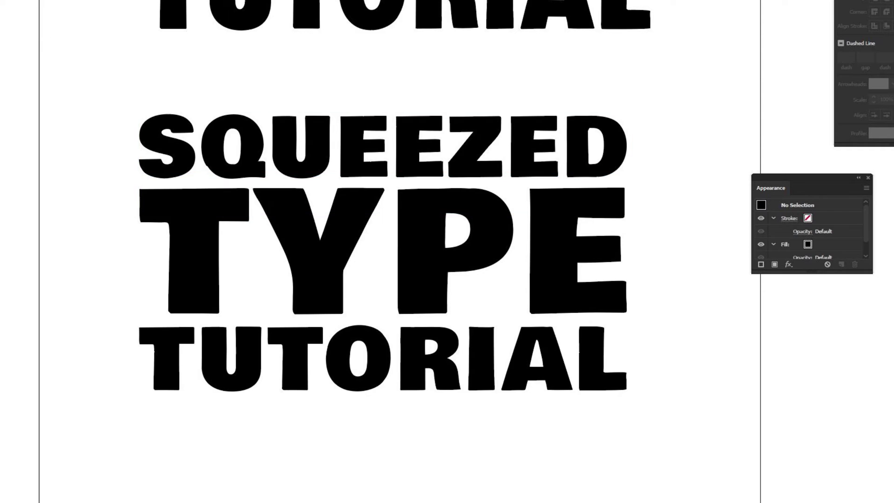
Apply a horizontal Arc Lower warp to the lower SQUEEZED with the bend set to -10%
left_click(240, 144)
mouse_move(28, 0)
left_click(80, 0)
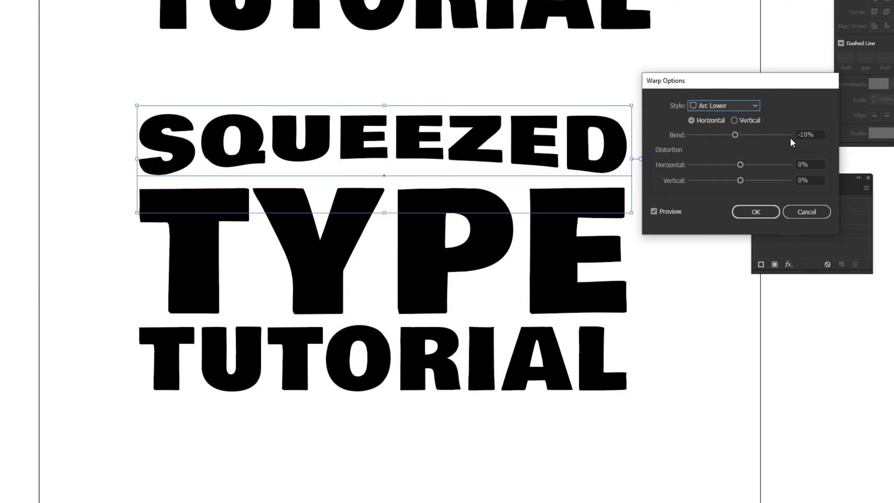
left_click_drag(732, 134, 728, 134)
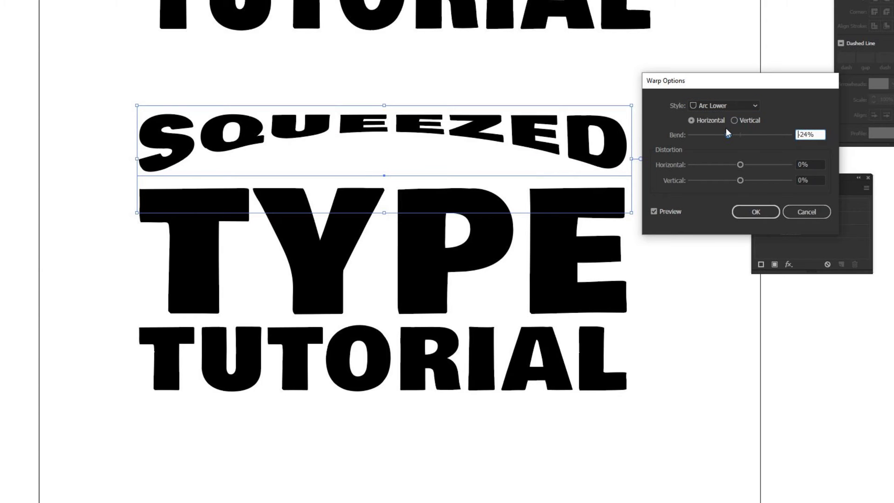
left_click_drag(727, 134, 750, 135)
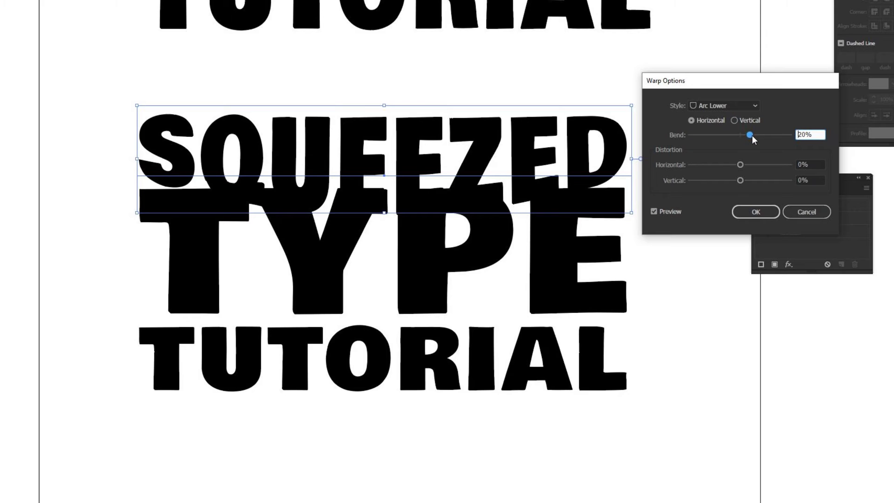
left_click(731, 134)
type("-10")
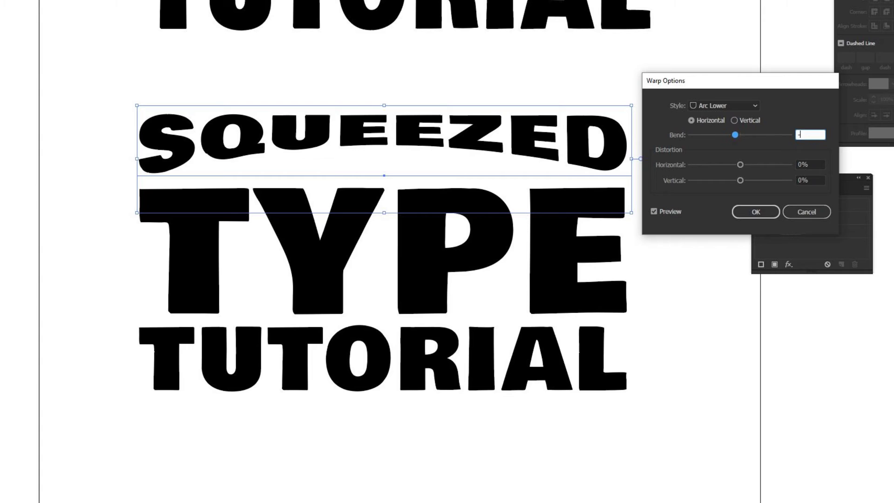
left_click(816, 164)
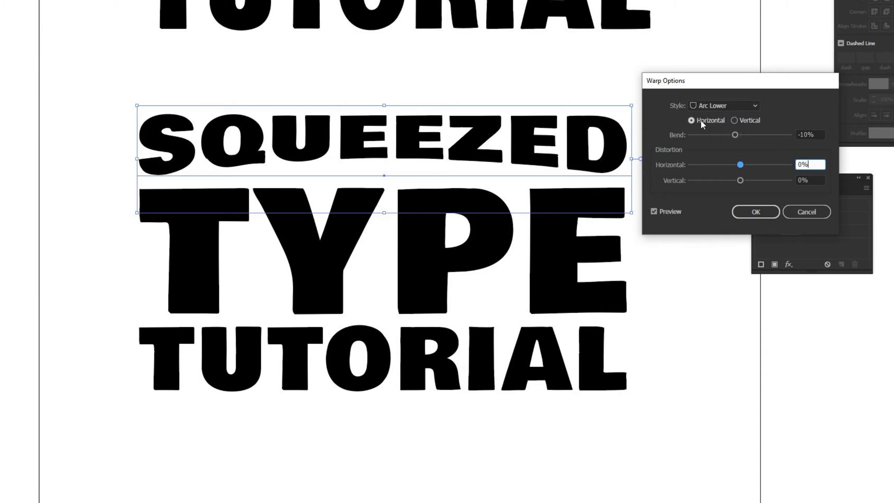
Try the vertical orientation and a 77% horizontal distortion on the warp, restoring the horizontal orientation and 0% distortion
left_click(739, 120)
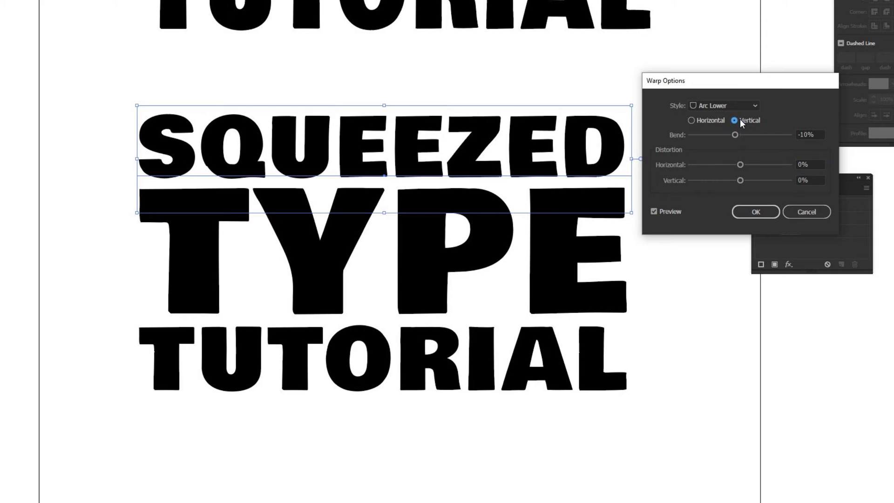
left_click(694, 119)
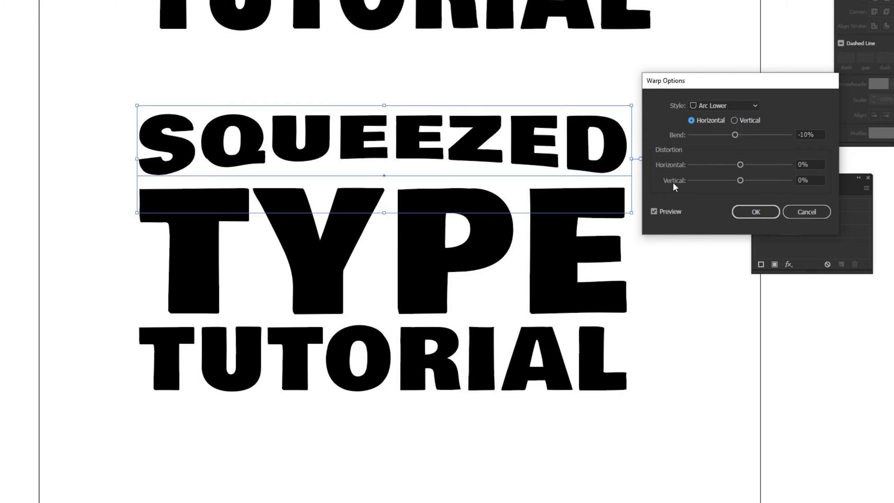
left_click(716, 165)
left_click_drag(728, 159, 779, 165)
key("ctrl+a")
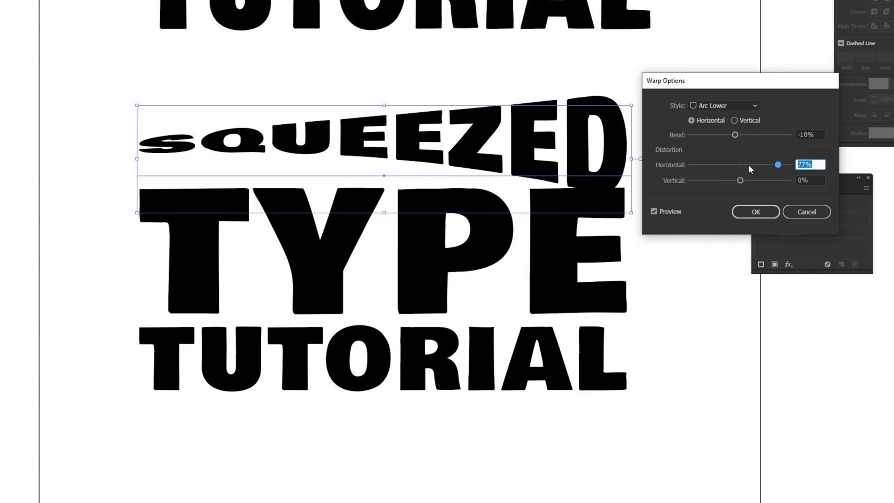
type("0")
Accept the Arc Lower warp on the lower SQUEEZED and deselect the word
left_click(756, 212)
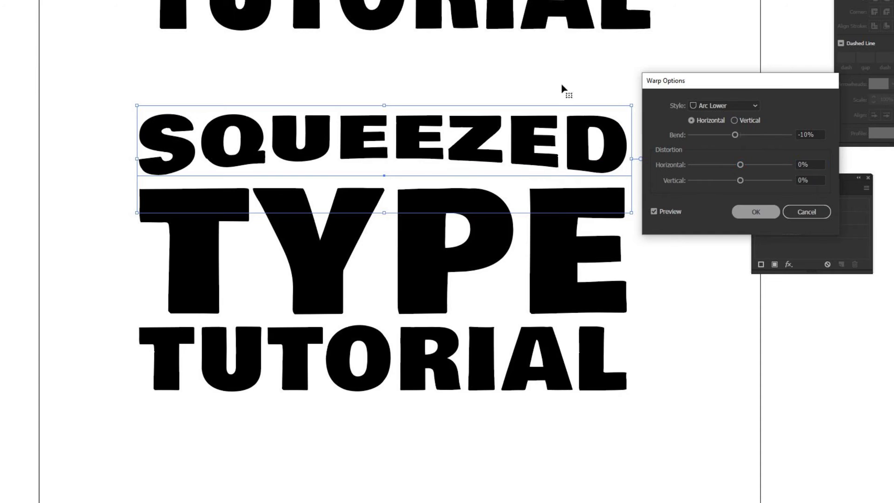
left_click(686, 106)
left_click(454, 155)
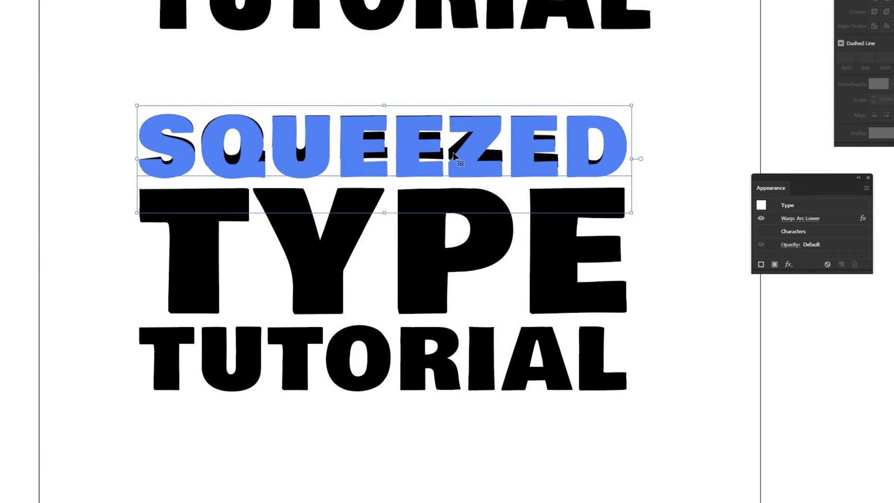
left_click(640, 91)
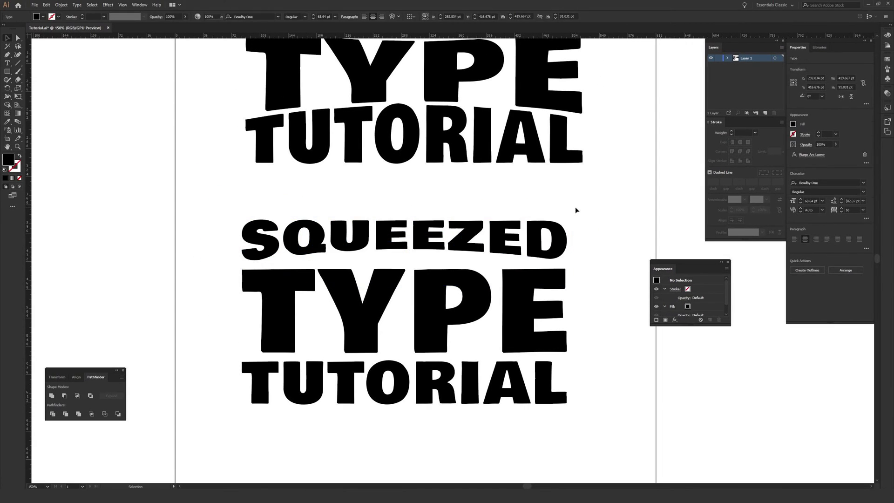
Inspect the Arc Lower warp settings of the upper SQUEEZED and close them without making changes
scroll(641, 91, "up", 1)
scroll(583, 373, "up", 4)
left_click(380, 208)
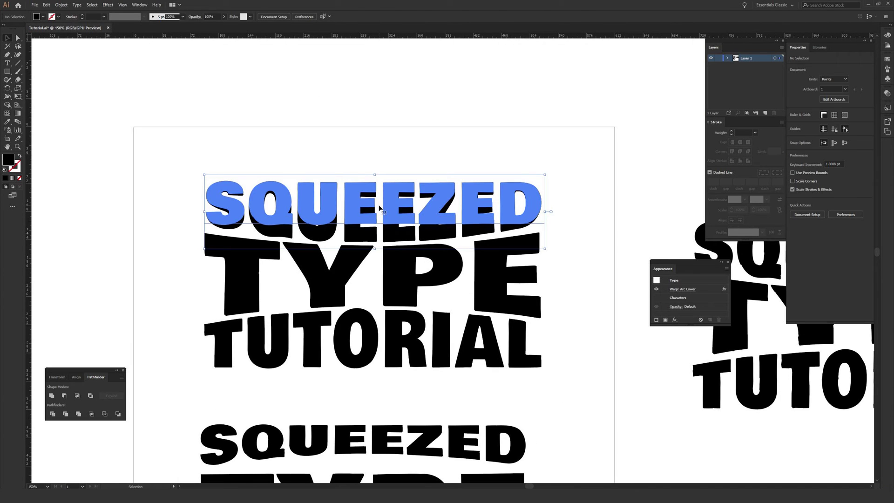
left_click(593, 154)
scroll(587, 186, "down", 5)
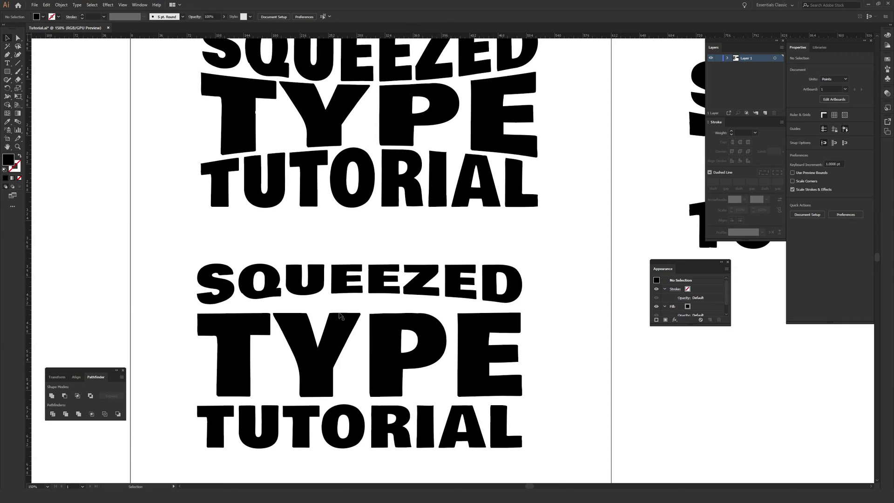
scroll(574, 228, "up", 5)
left_click(406, 168)
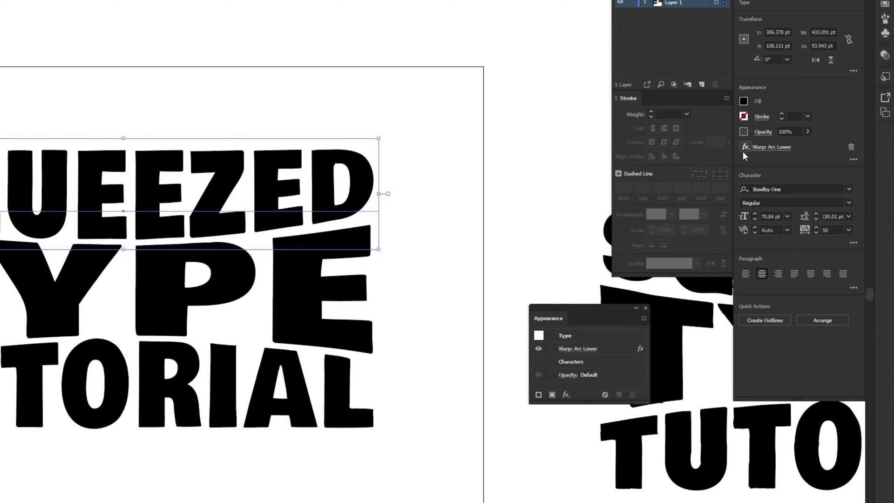
left_click(769, 147)
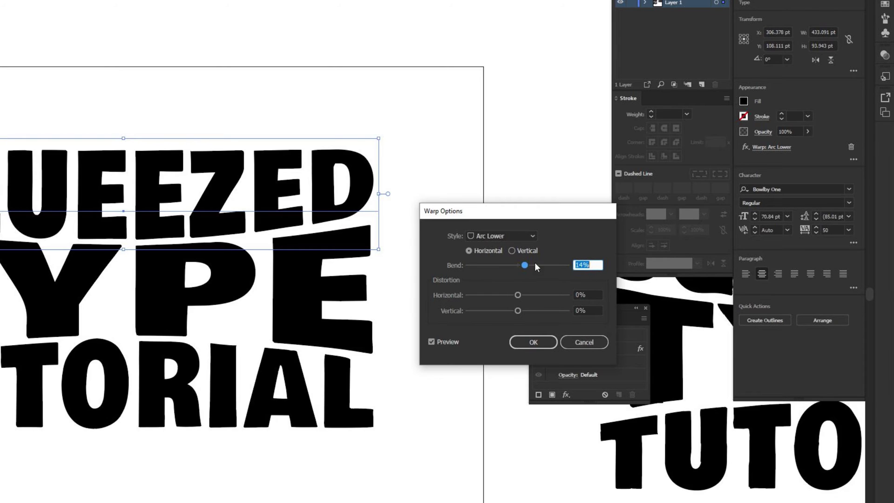
left_click(596, 342)
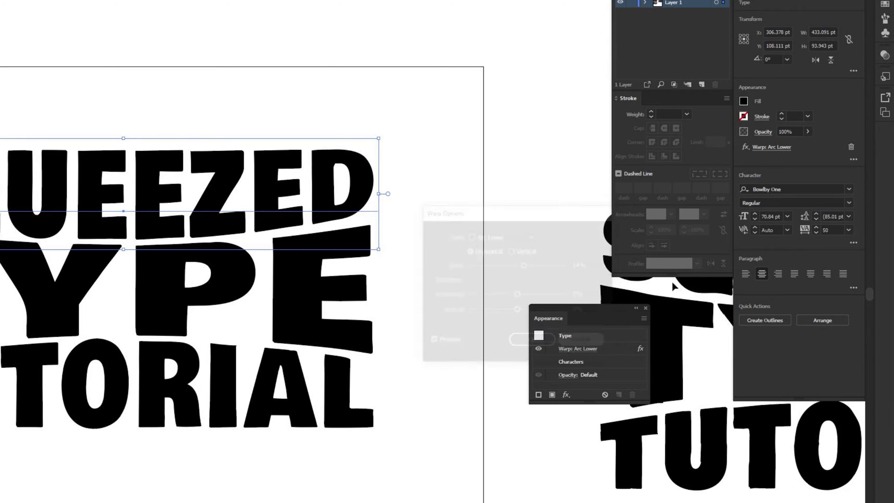
left_click(776, 146)
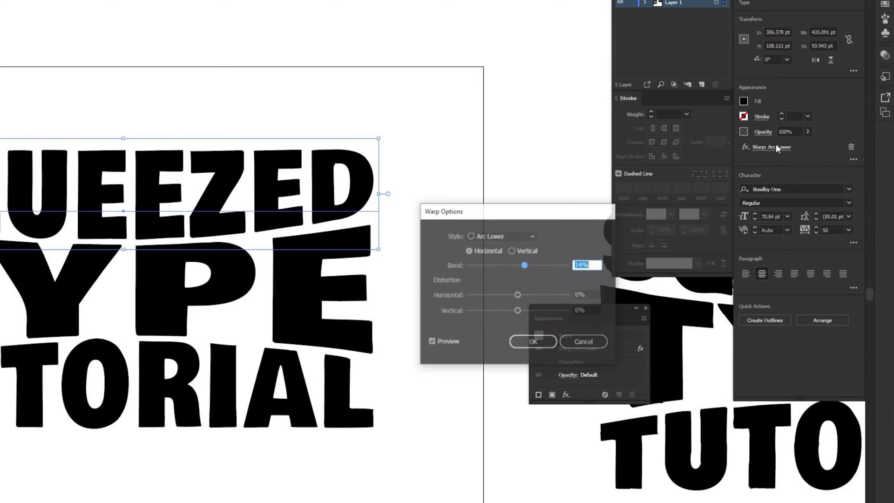
left_click(581, 345)
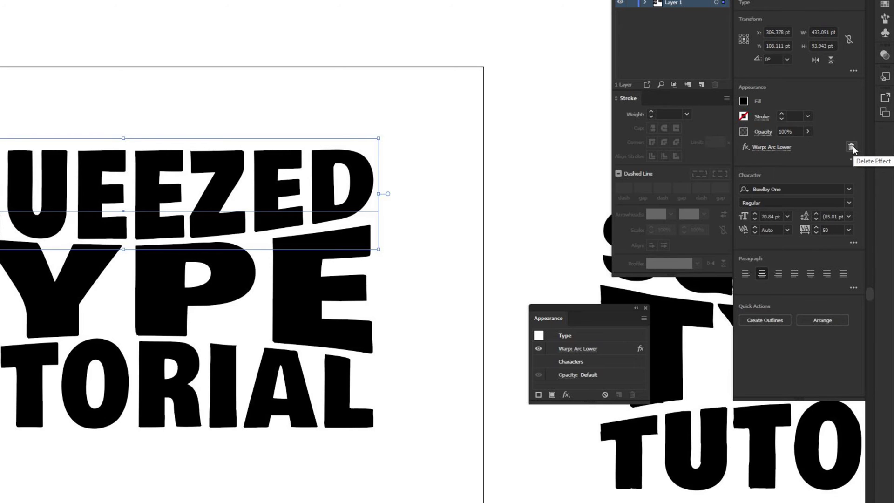
Switch the visibility of the upper SQUEEZED's Arc Lower warp off and on again, and deselect the word
left_click_drag(574, 306, 542, 231)
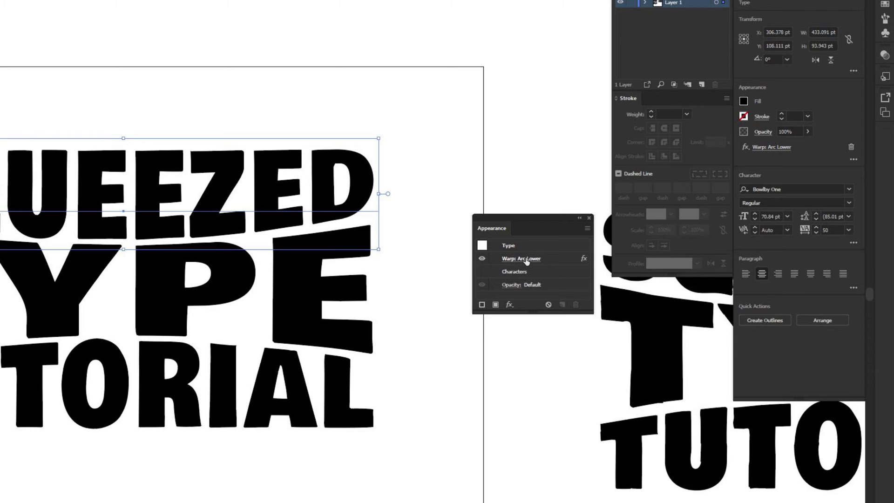
left_click(481, 259)
left_click(482, 259)
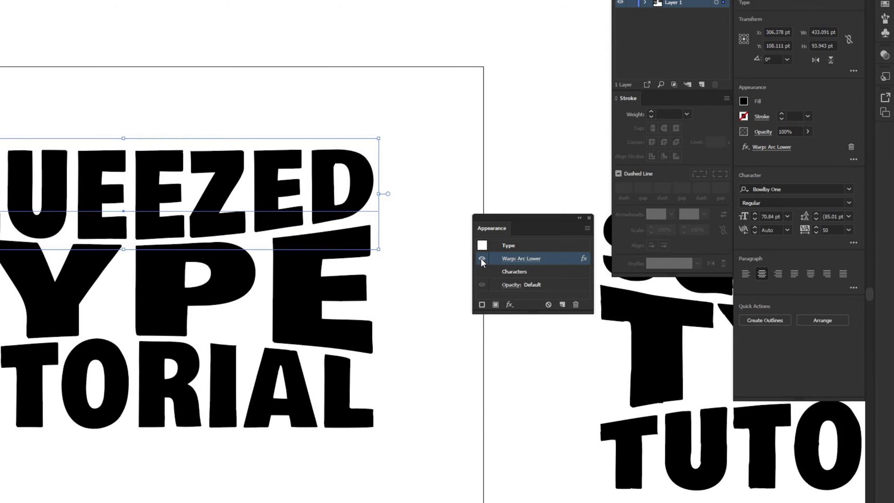
left_click(482, 259)
left_click(482, 259)
left_click_drag(540, 239, 557, 301)
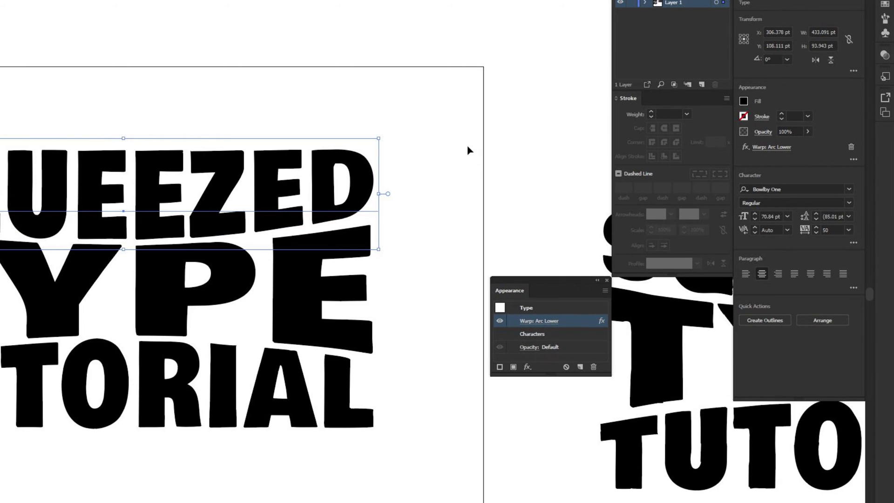
left_click(287, 192)
left_click(281, 200)
left_click(515, 171)
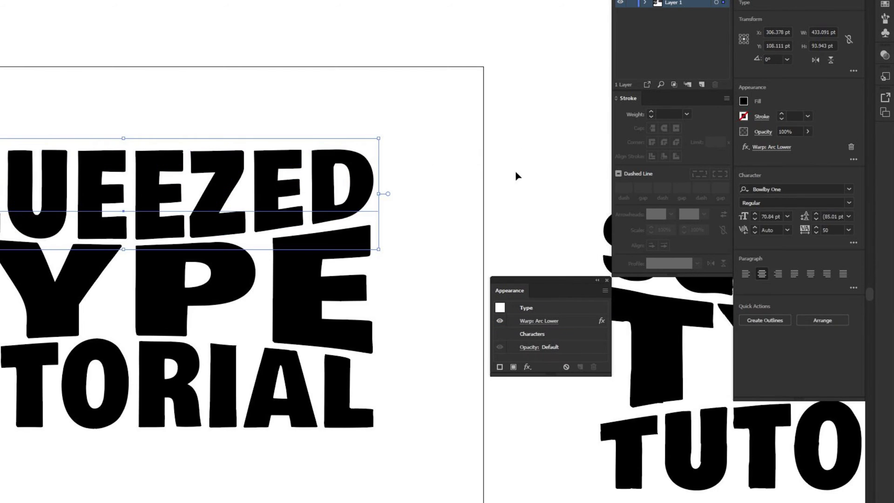
Set the bend of the lower SQUEEZED's Arc Lower warp to 10%
scroll(451, 247, "down", 5)
left_click(240, 205)
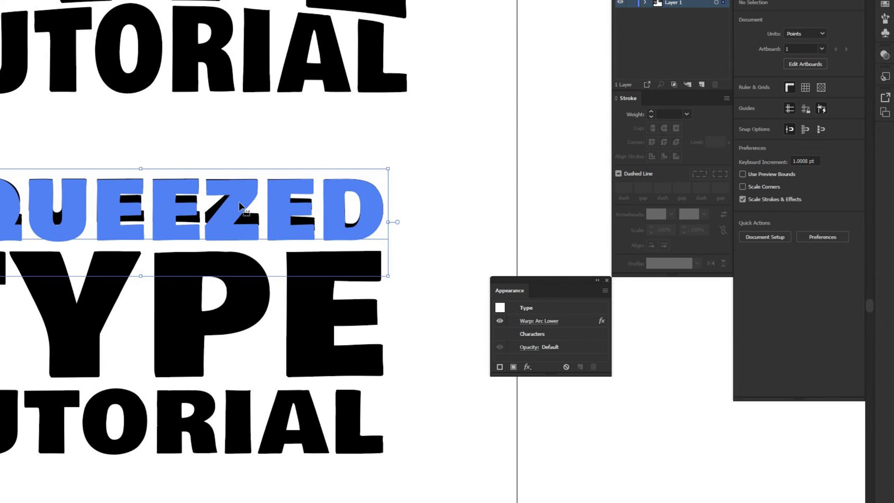
left_click(773, 147)
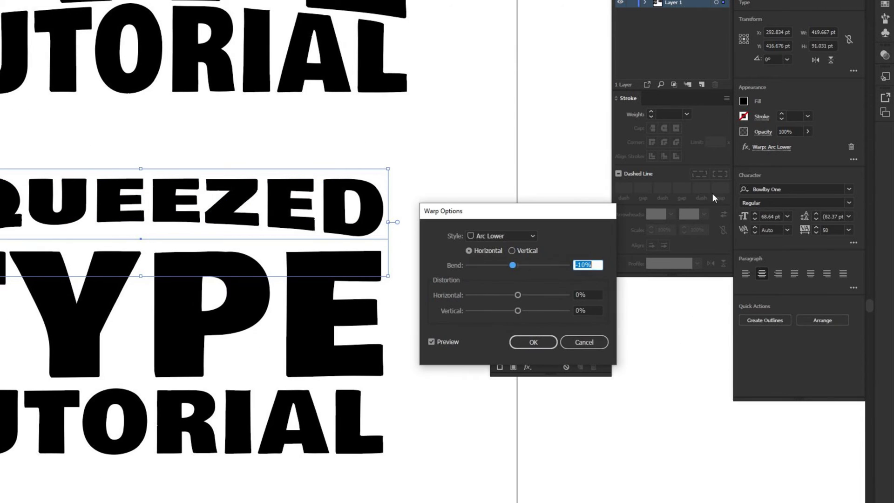
type("10")
left_click(533, 341)
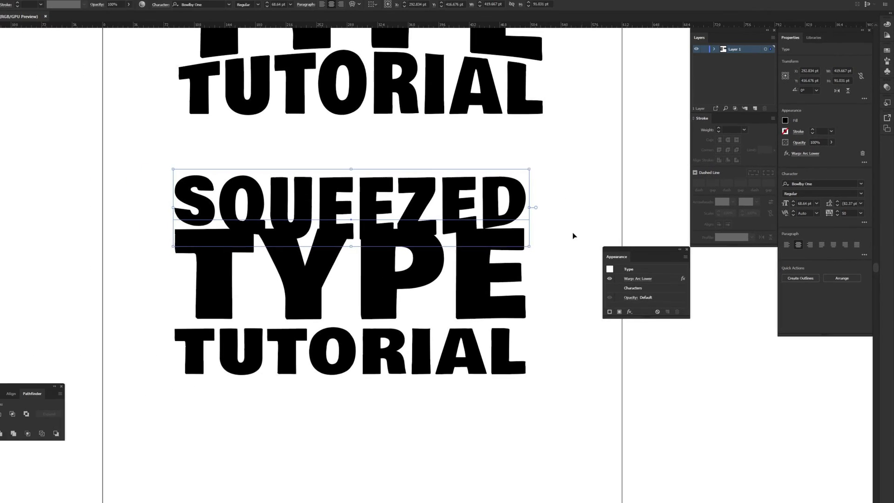
left_click(594, 202)
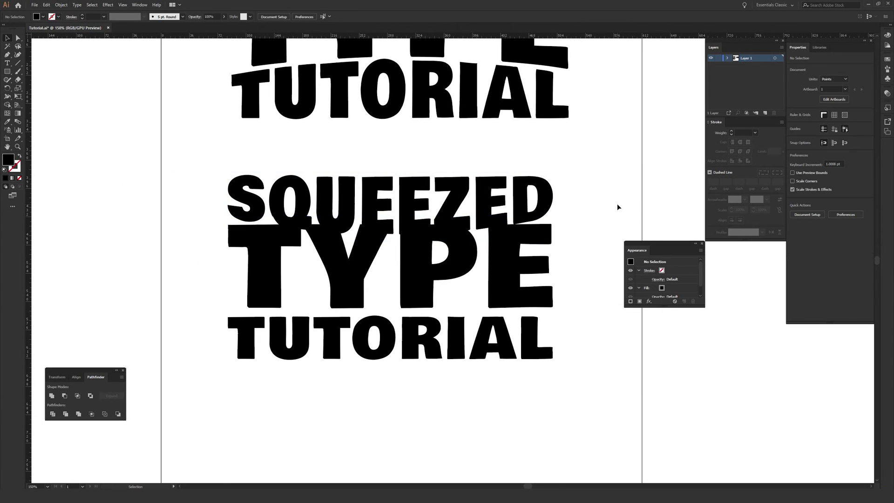
Check which warp the upper TYPE uses and add a Bulge warp to the lower TYPE
left_click(405, 282)
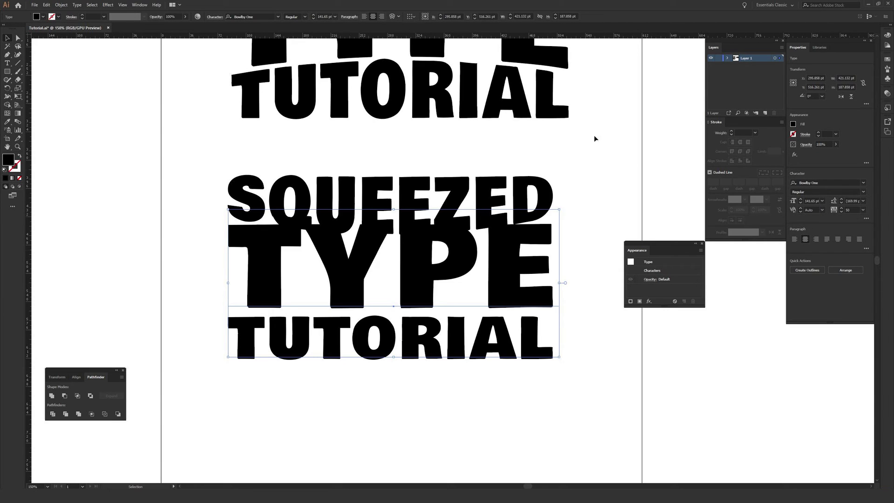
left_click(553, 55)
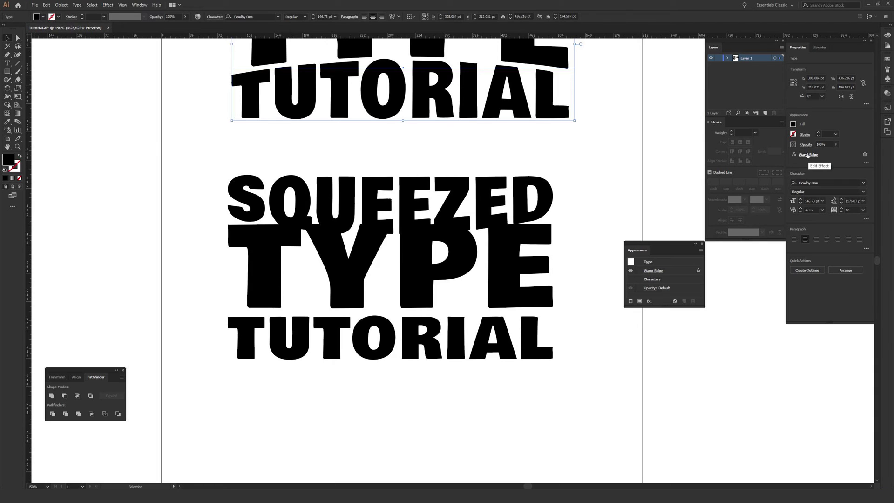
left_click(492, 275)
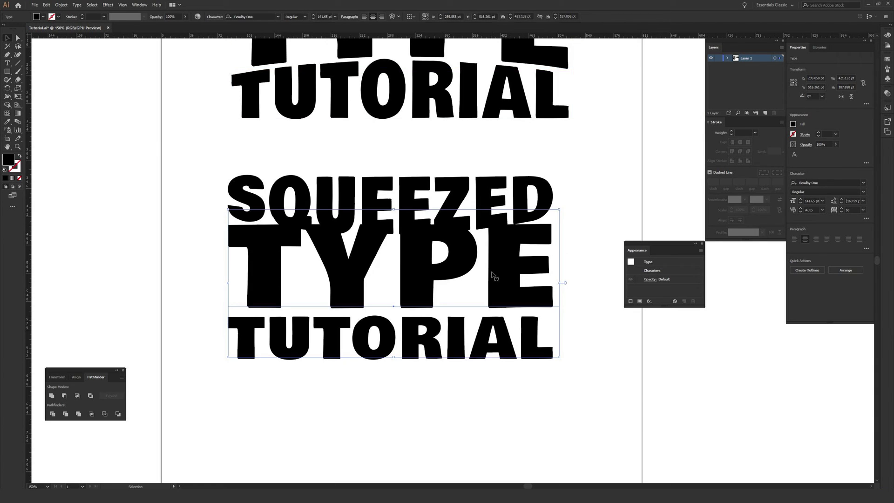
left_click(107, 5)
mouse_move(131, 97)
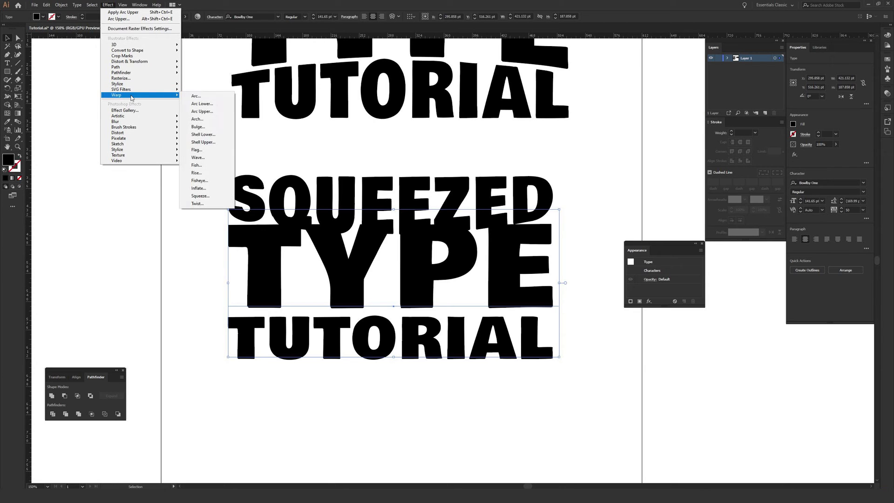
left_click(198, 126)
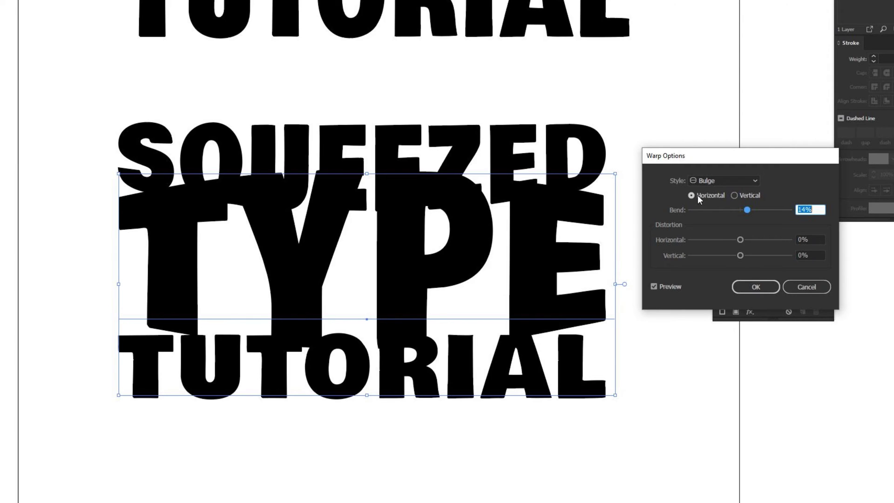
Try the Bulge warp vertically, raise its bend to about 76%, and return it to the horizontal orientation
left_click(735, 196)
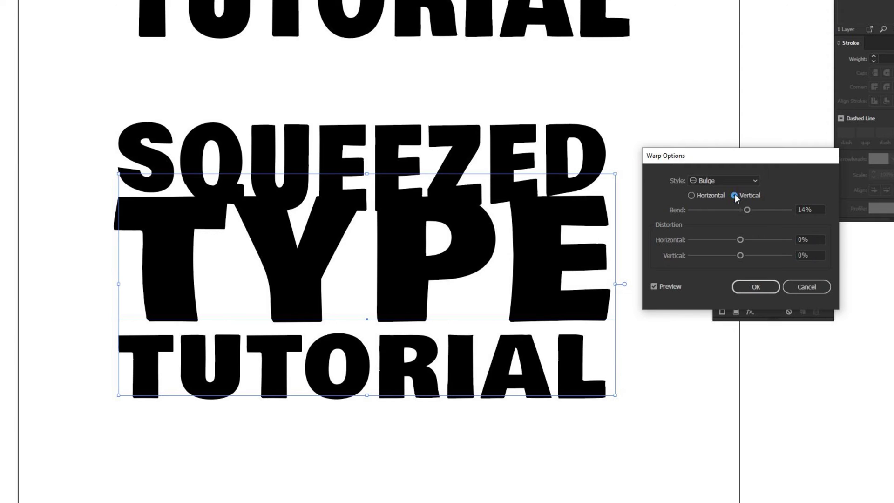
left_click_drag(767, 210, 781, 211)
left_click(708, 196)
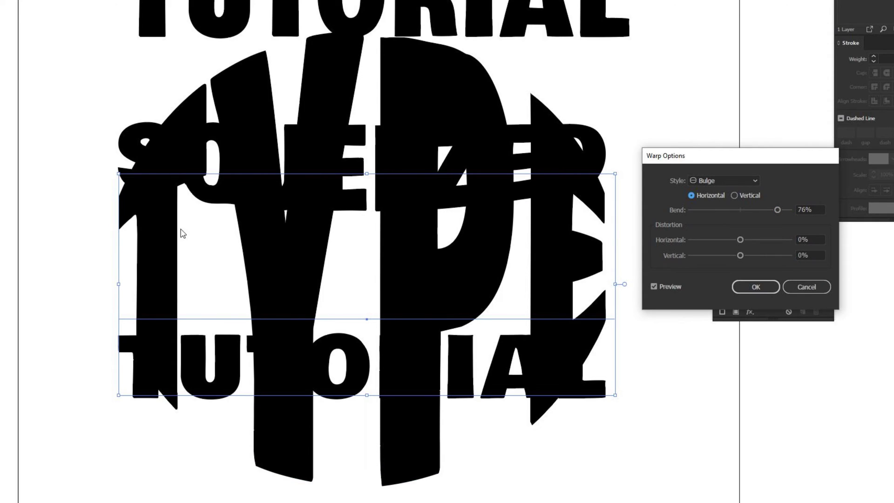
Set the bend of the lower TYPE's horizontal Bulge warp to -14%
left_click_drag(740, 210, 732, 211)
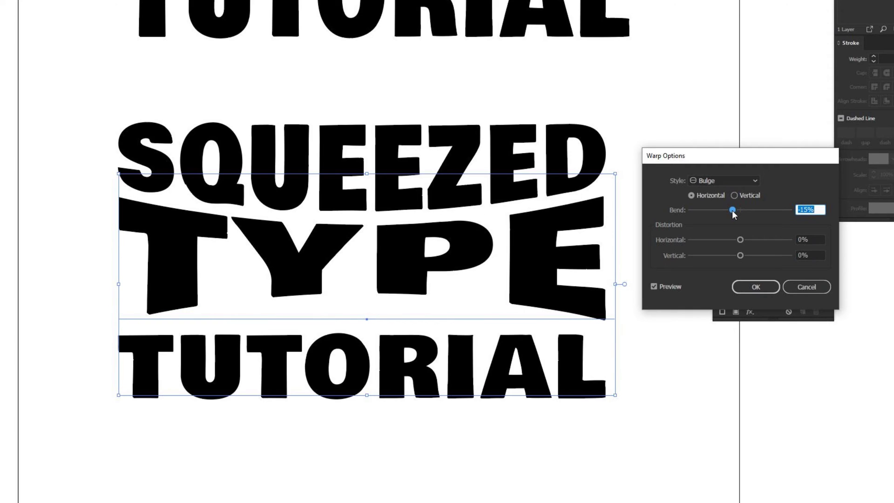
left_click(809, 210)
key("BackSpace")
type("4")
left_click(811, 239)
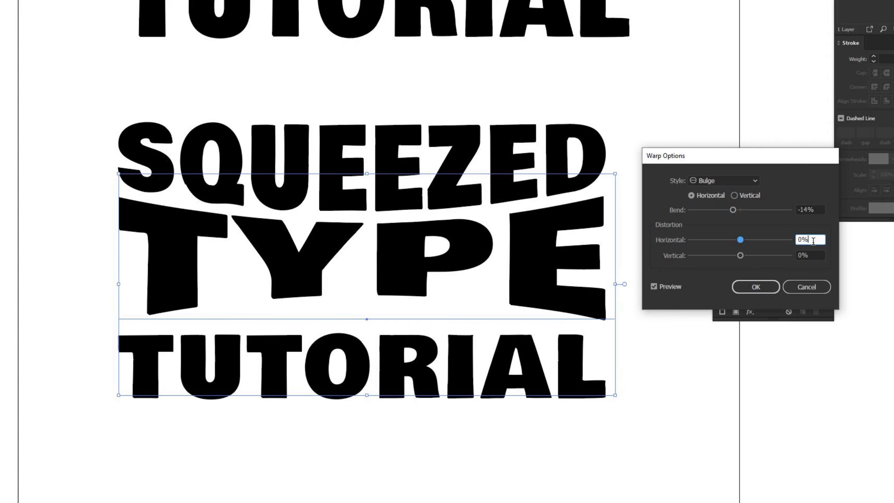
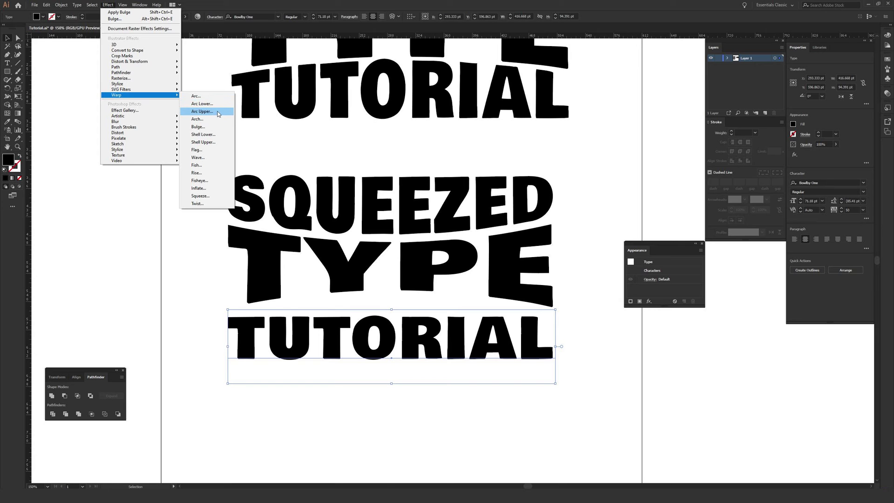
Add a horizontal Arc Upper warp with a 14% bend to the lower TUTORIAL and deselect the word
left_click(218, 114)
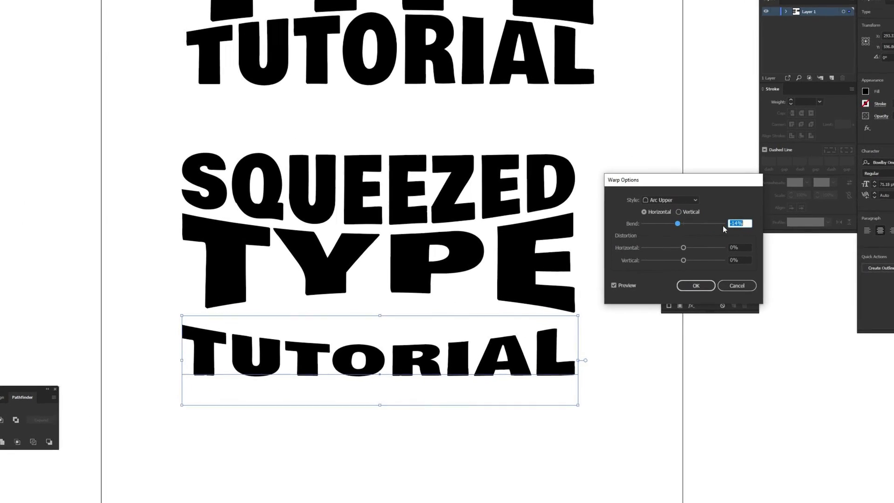
left_click(799, 210)
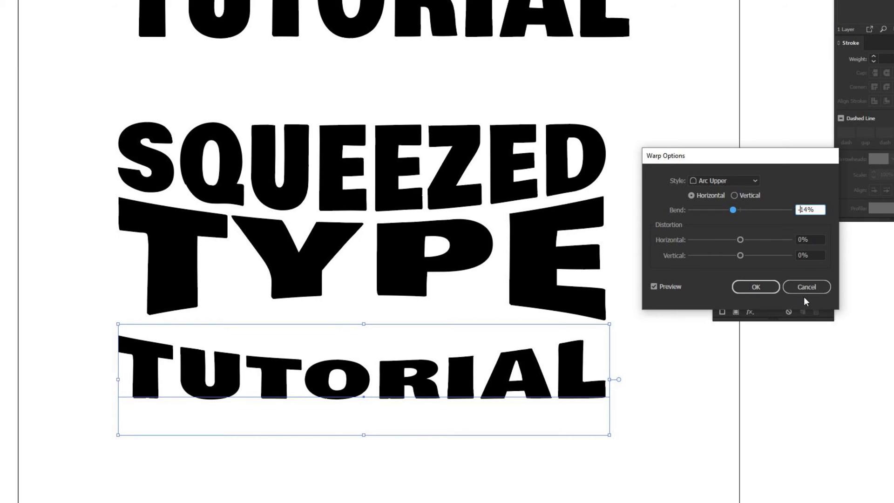
key("BackSpace")
left_click(823, 239)
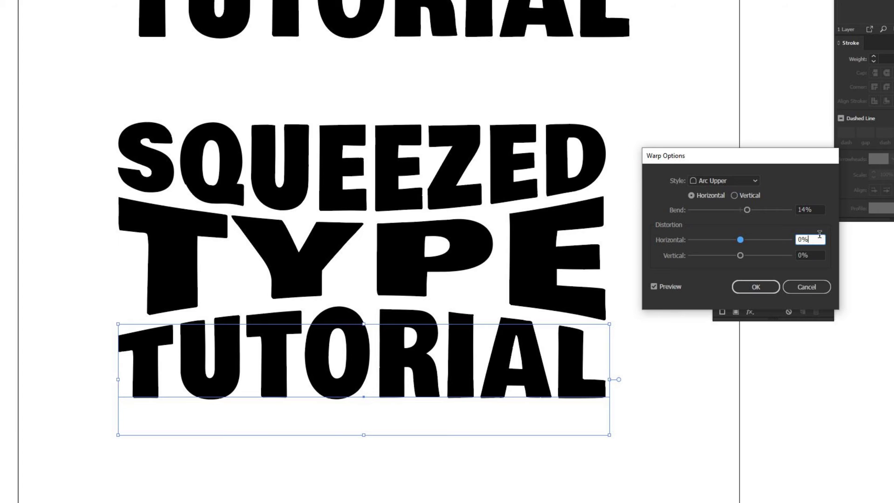
left_click(756, 287)
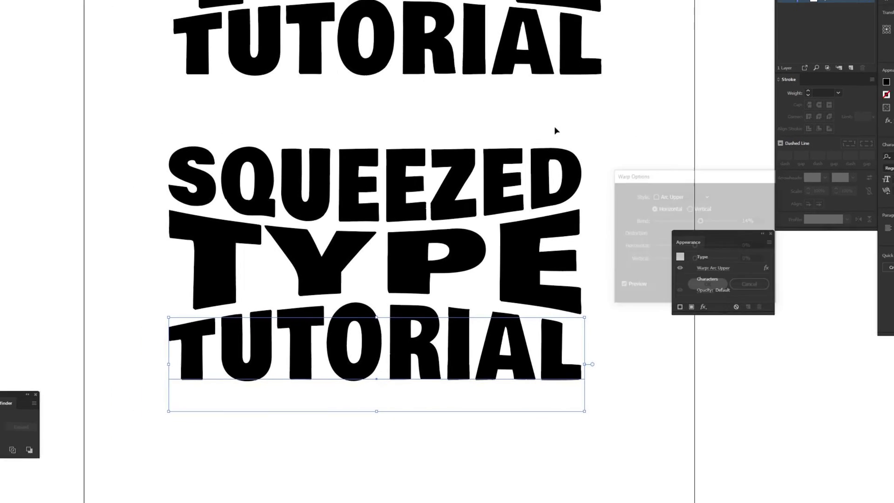
left_click(661, 312)
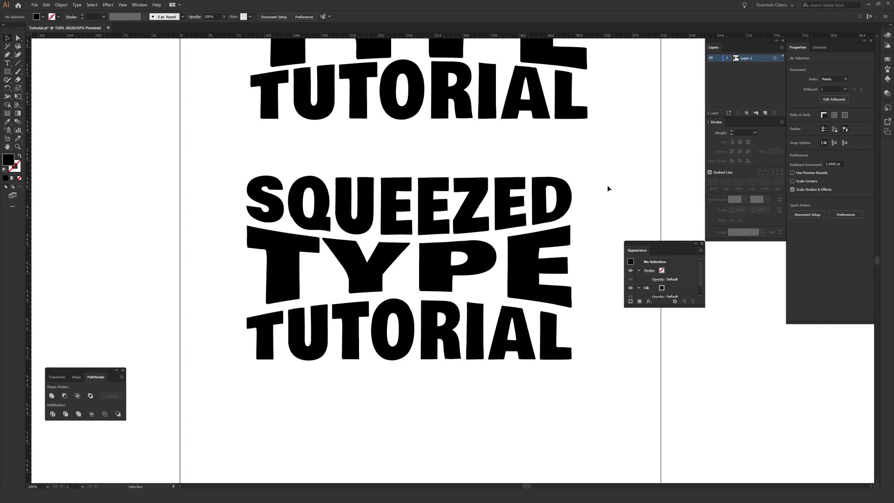
Nudge the lower SQUEEZED down until it overlaps the top of TYPE
left_click(544, 186)
key("Down")
key("Down")
key("Down")
key("Down")
key("Down")
key("Down")
key("Down")
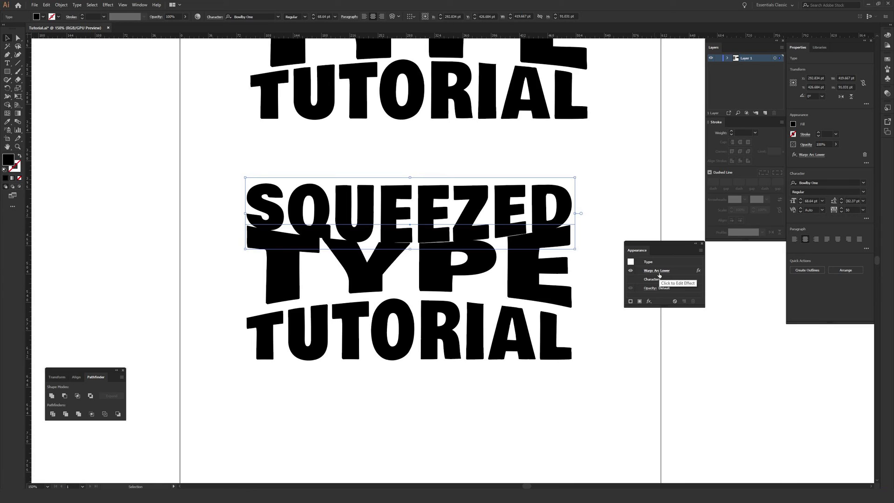
Try a 13% bend on the lower SQUEEZED's Arc Lower warp
left_click(808, 157)
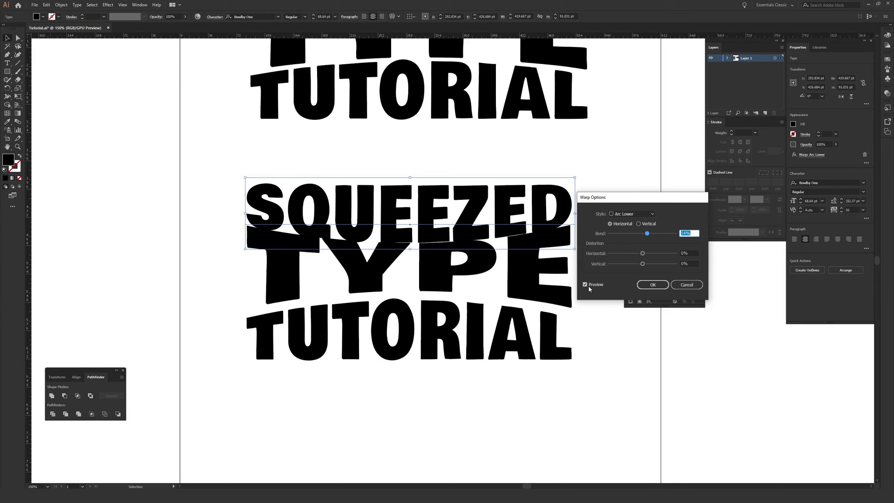
left_click(687, 233)
type("3")
left_click(693, 253)
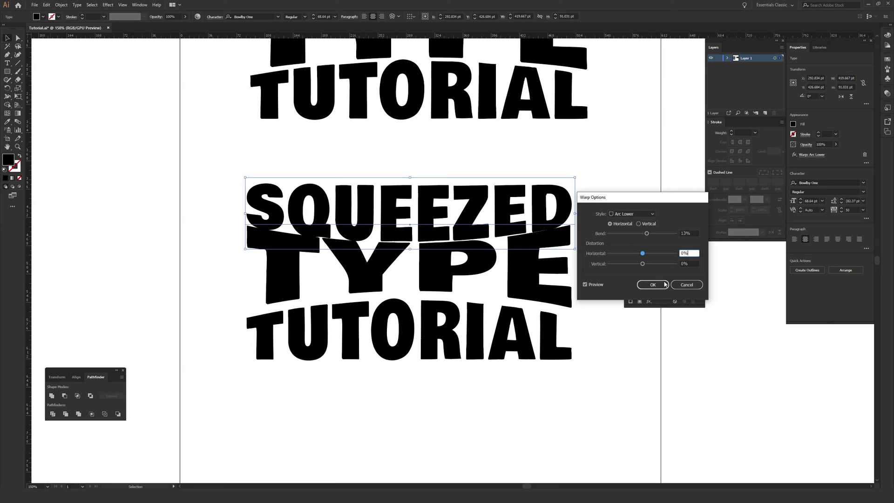
left_click(685, 285)
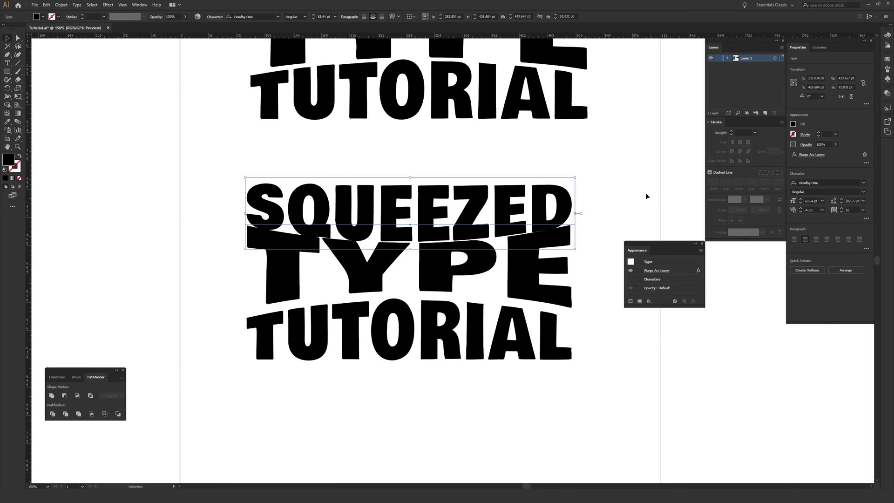
Nudge the lower SQUEEZED back up to leave a narrow gap above TYPE, and deselect it
key("Up")
key("Up")
key("Up")
key("Up")
key("Up")
key("Up")
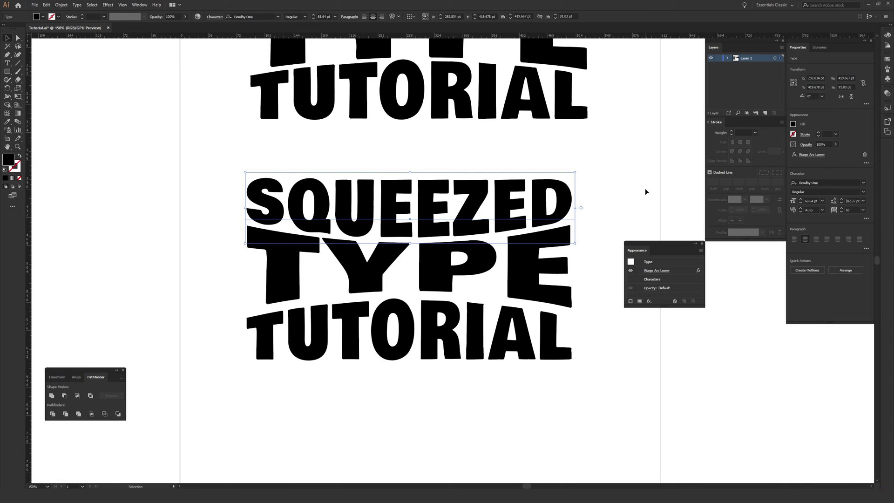
key("Up")
left_click(645, 192)
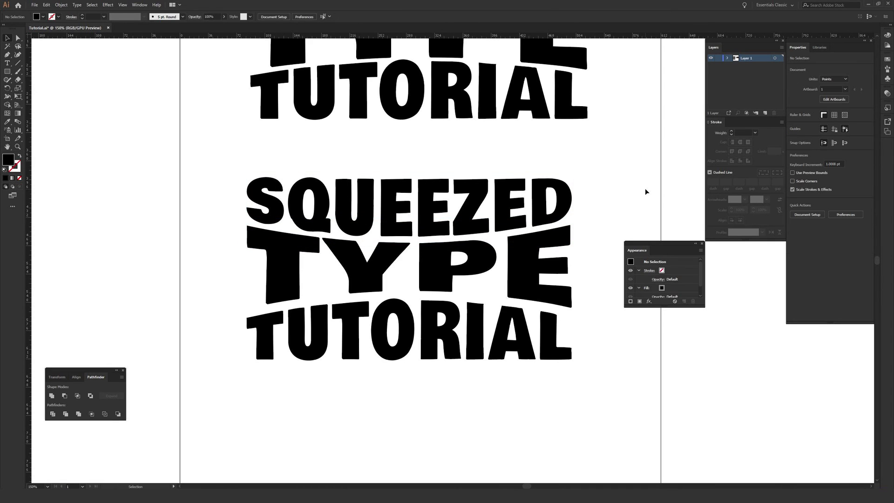
left_click_drag(513, 203, 544, 196)
left_click(628, 190)
Nudge the lower TUTORIAL up and down until a narrow, even gap separates it from TYPE, and deselect it
left_click(529, 340)
key("Up")
key("Up")
key("Up")
key("Up")
key("Up")
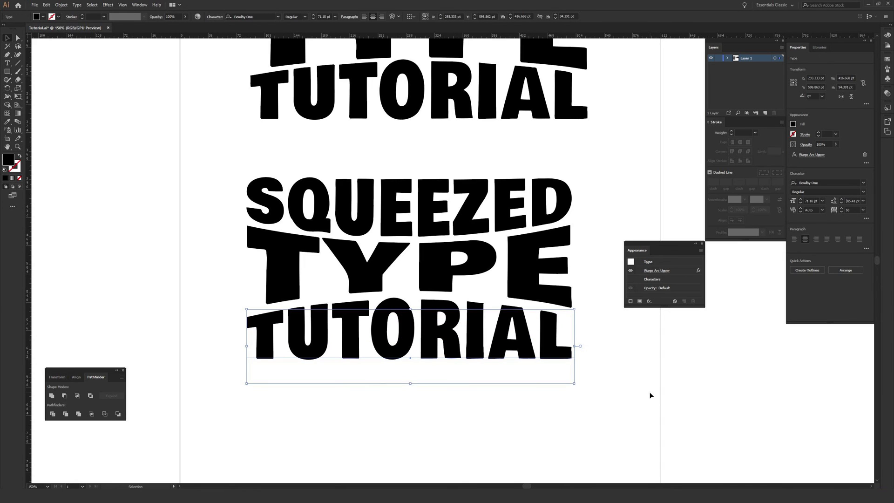
key("Up")
key("Up")
key("Up")
key("Up")
key("Up")
key("Up")
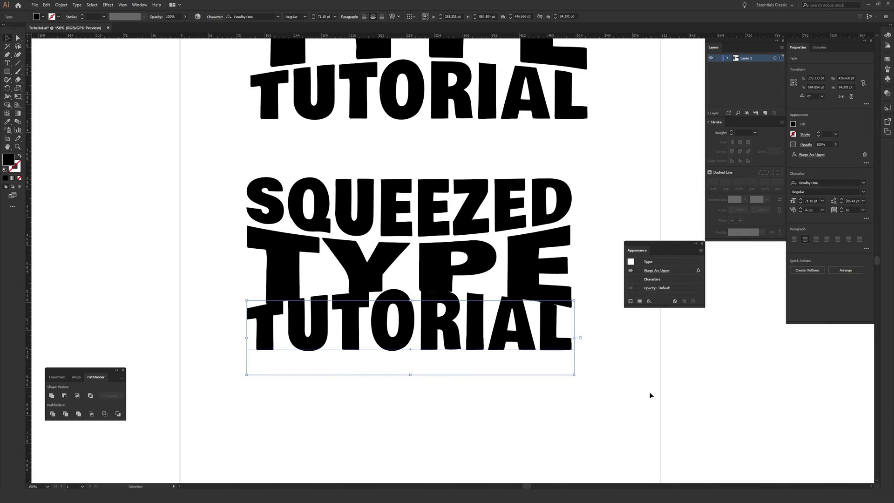
key("Down")
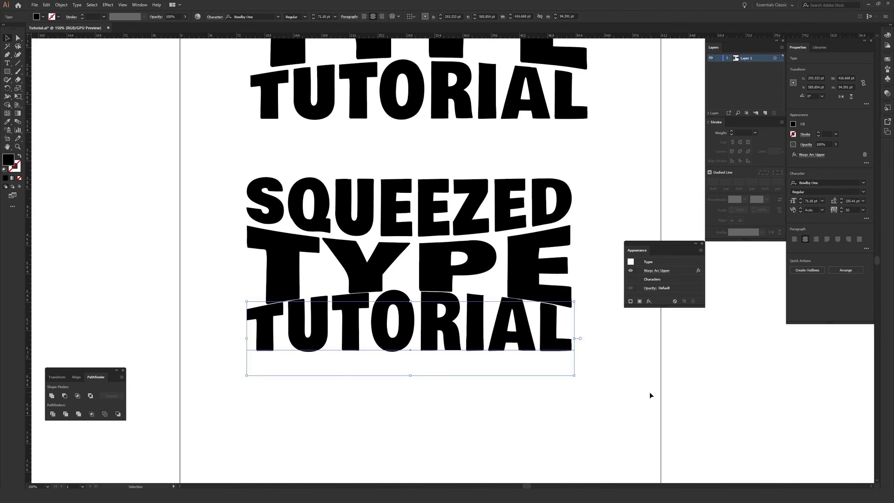
key("Up")
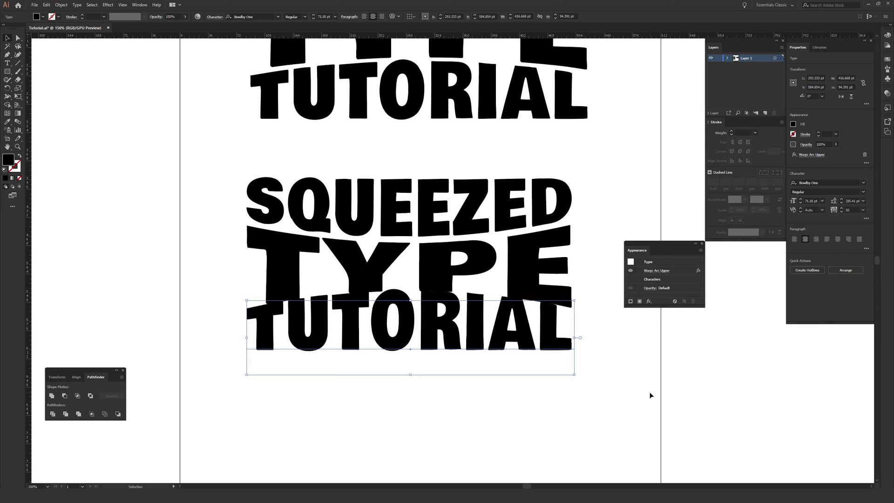
key("Down")
key("Down")
key("Down")
key("Down")
key("Down")
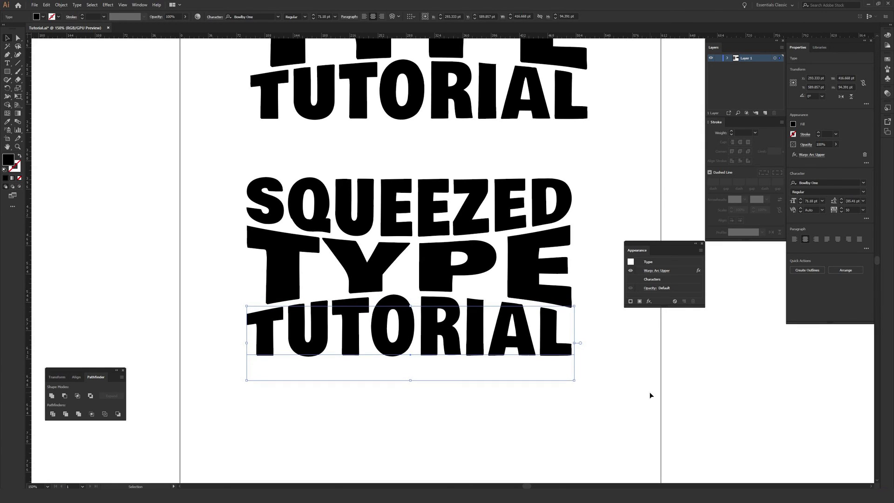
key("Up")
left_click(650, 387)
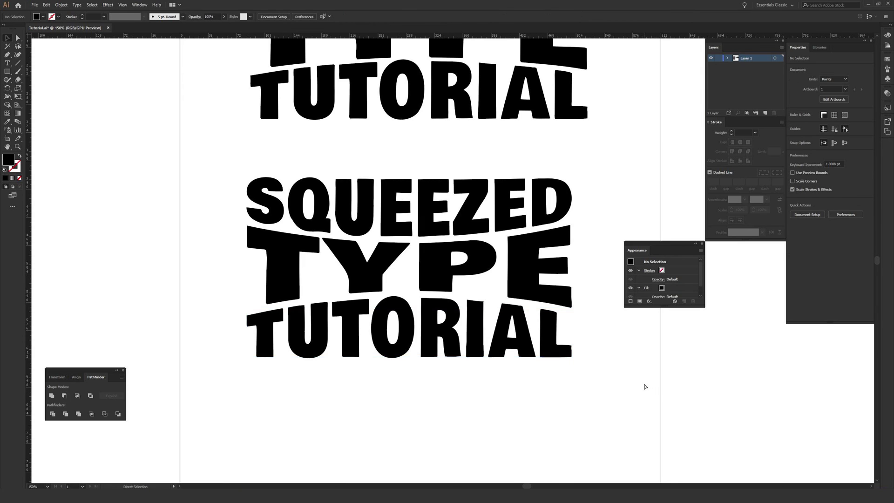
Duplicate the lower SQUEEZED TYPE TUTORIAL lettering beside the artboard, beneath the copy already there, and deselect it
key("ctrl+minus")
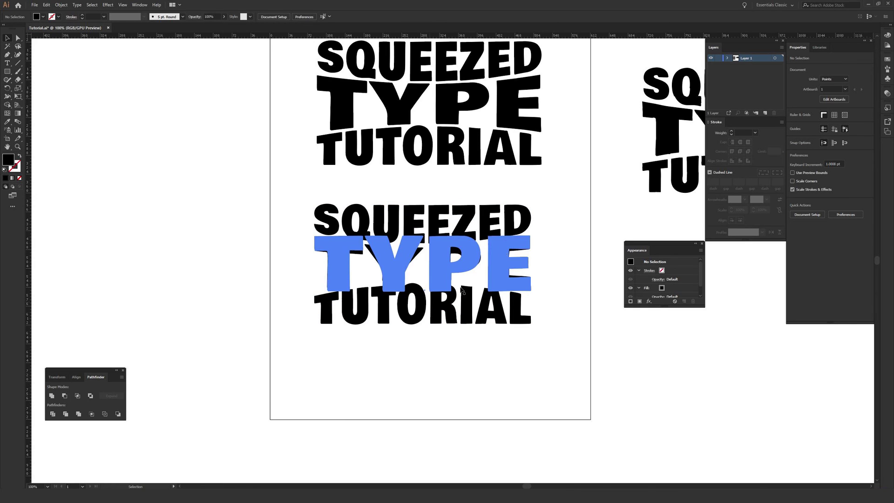
left_click_drag(246, 188, 588, 357)
left_click_drag(470, 229, 772, 366)
left_click_drag(543, 261, 219, 262)
left_click_drag(401, 311, 414, 263)
left_click(601, 222)
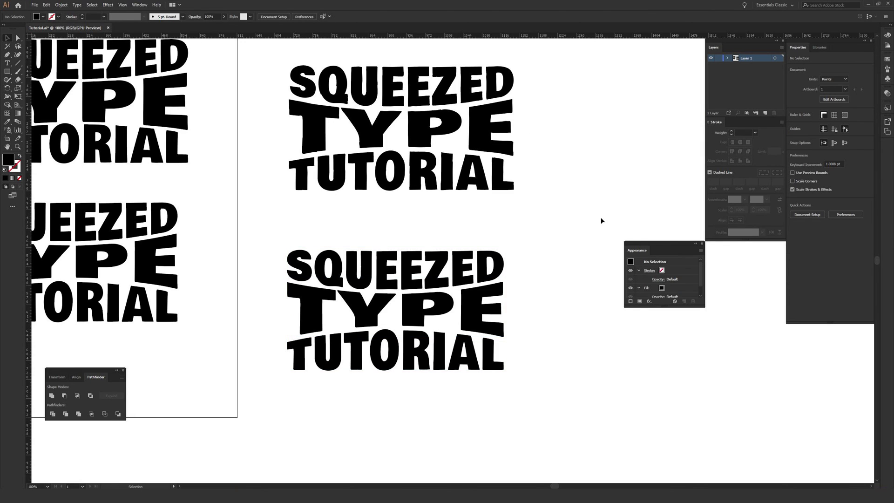
Replace the word TYPE in the new copy with TACO, keeping its warp
double_click(406, 309)
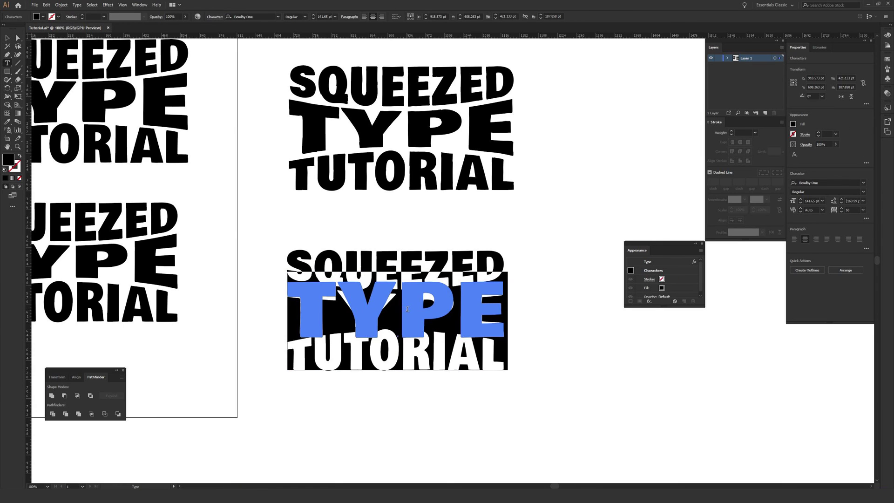
key("shift+Down")
type("TACO")
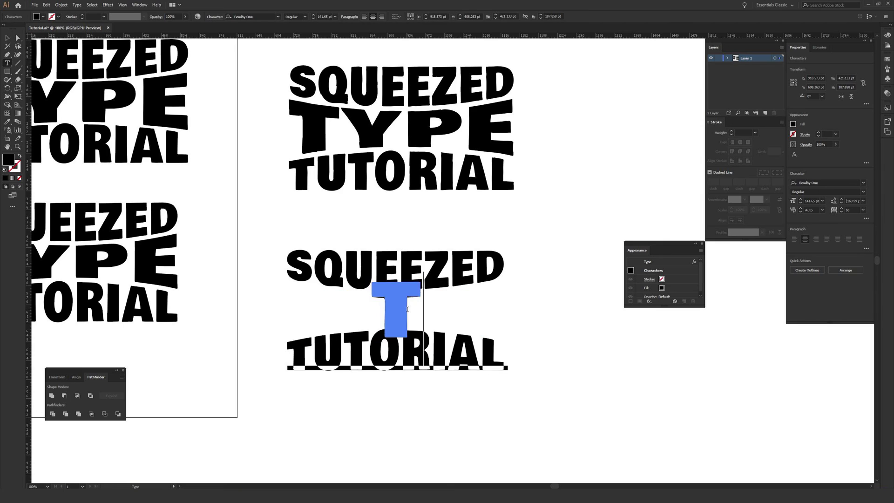
left_click(579, 238, "ctrl")
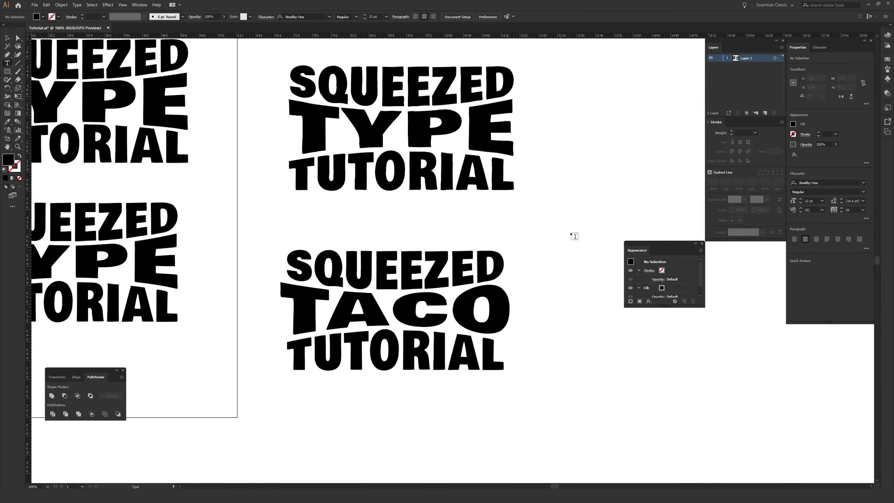
left_click(566, 226)
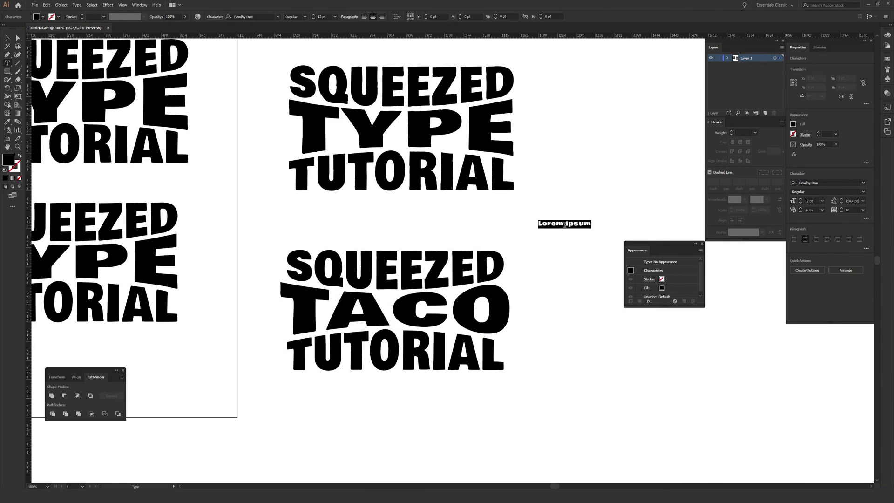
left_click(6, 39)
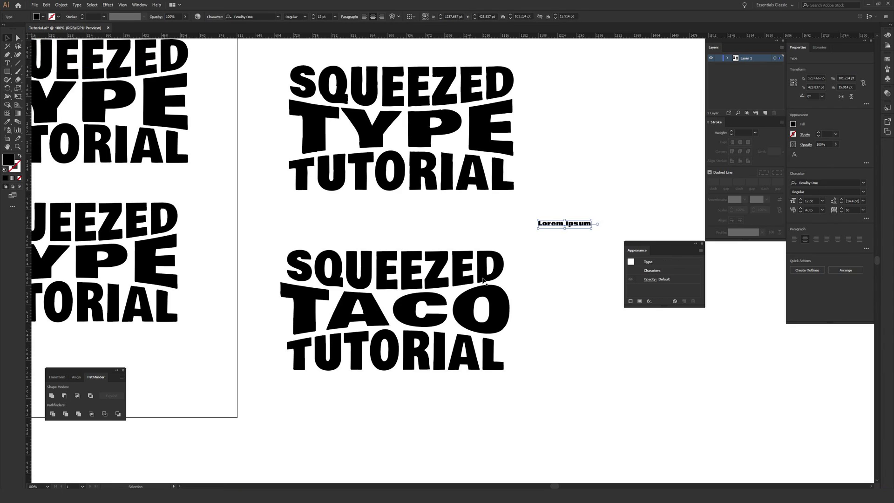
key("ctrl+z")
left_click(564, 257)
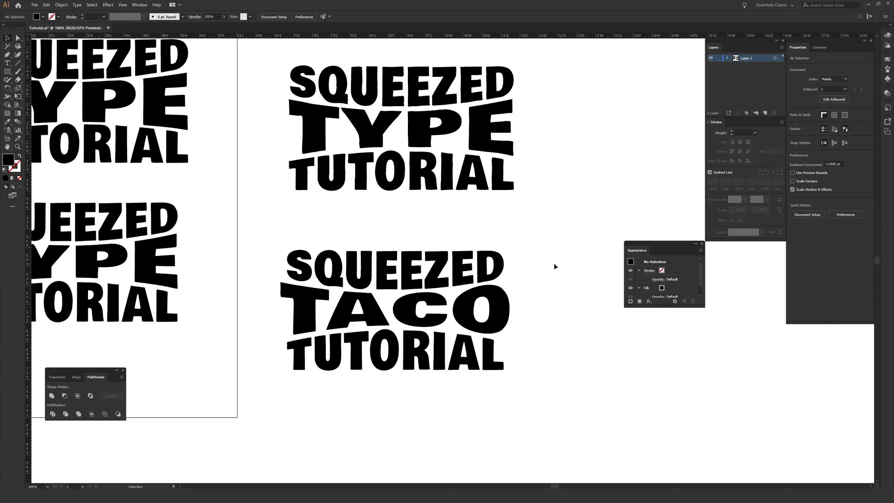
Convert the three words SQUEEZED, TACO and TUTORIAL of the new copy to outlines
left_click(386, 96)
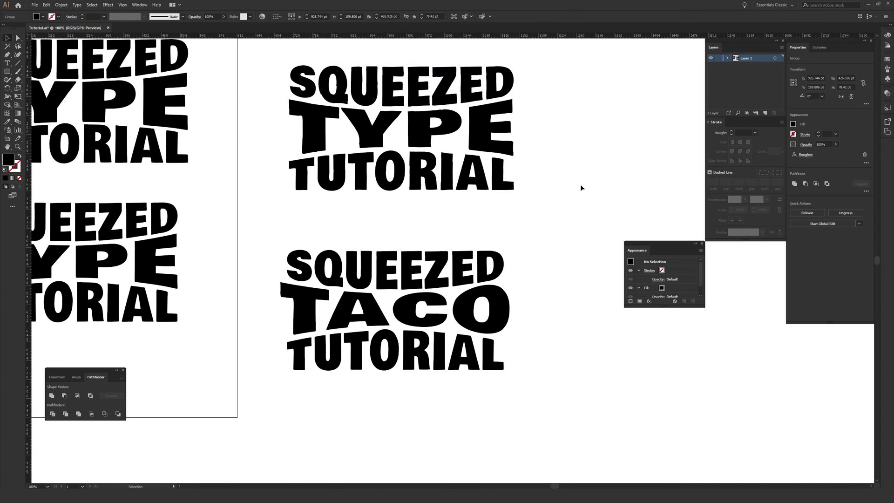
left_click(581, 188)
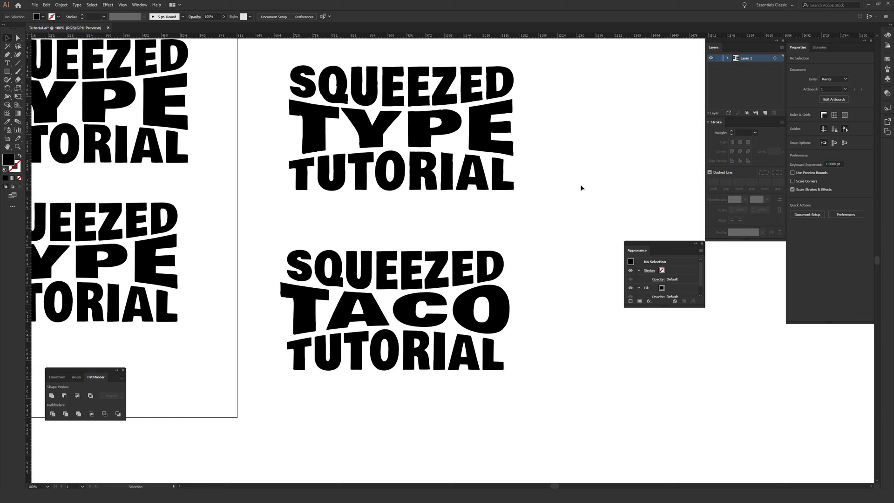
key("ctrl+equal")
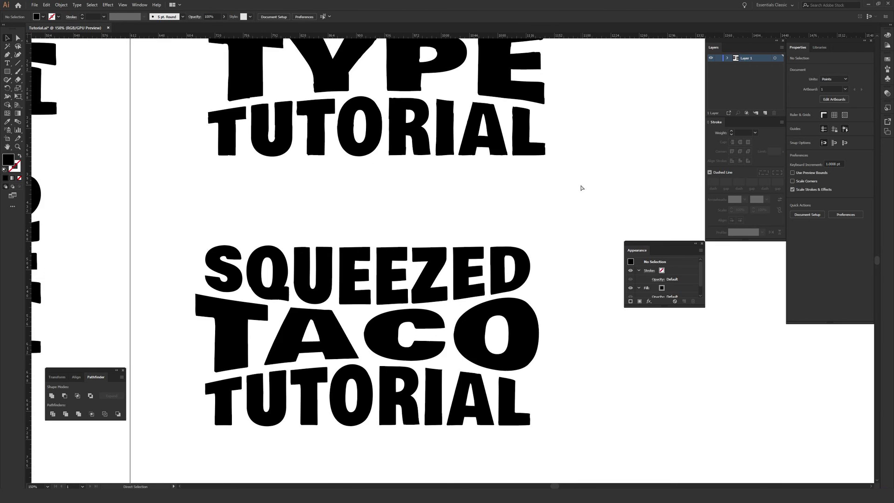
key("ctrl+equal")
left_click_drag(484, 268, 513, 166)
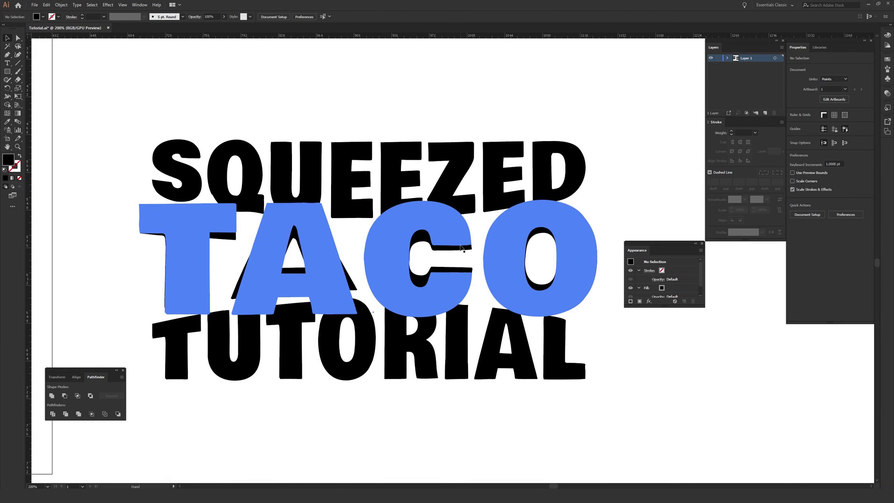
left_click_drag(119, 113, 625, 418)
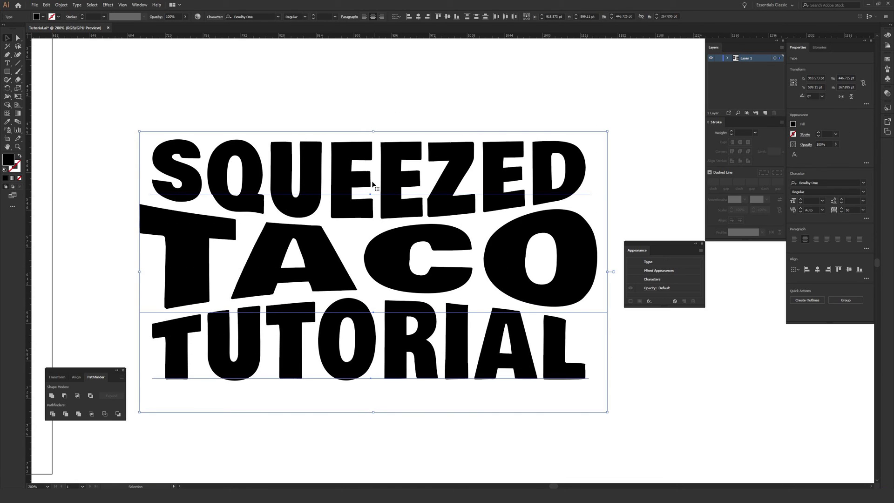
double_click(334, 147)
right_click(338, 162)
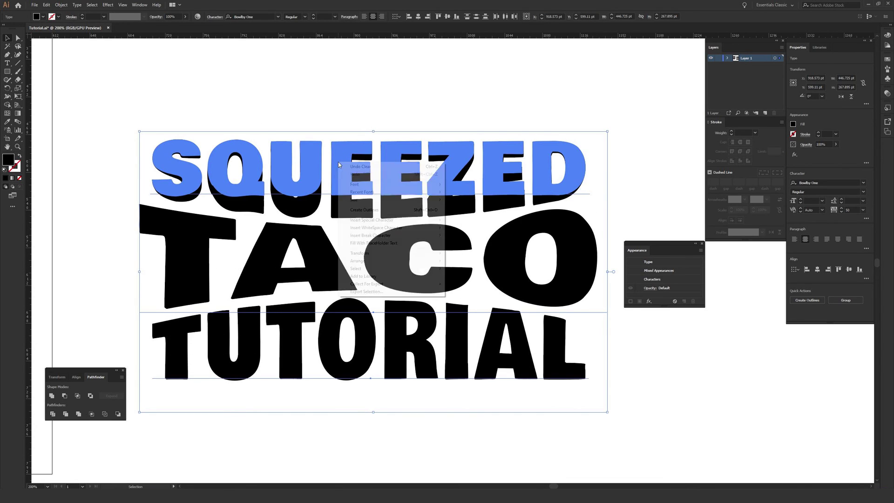
left_click(383, 210)
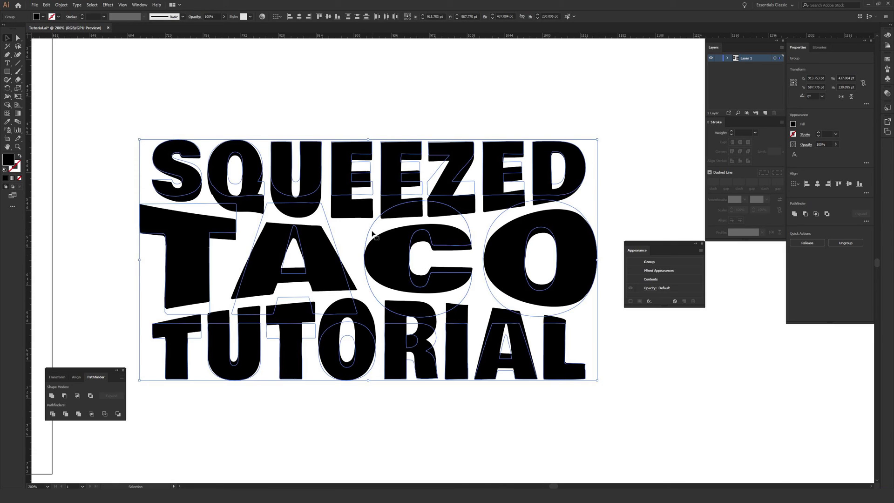
Expand the appearance of the warped SQUEEZED TACO TUTORIAL lettering so the warps become real letter shapes
left_click(61, 5)
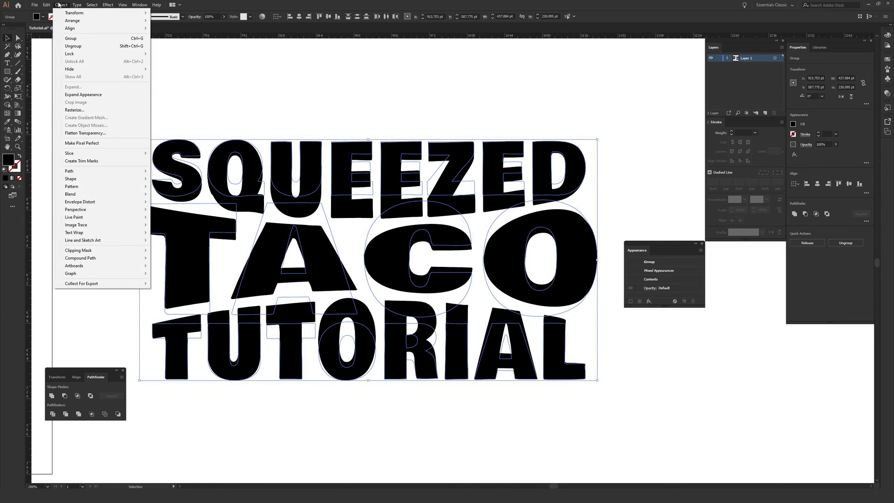
left_click(83, 95)
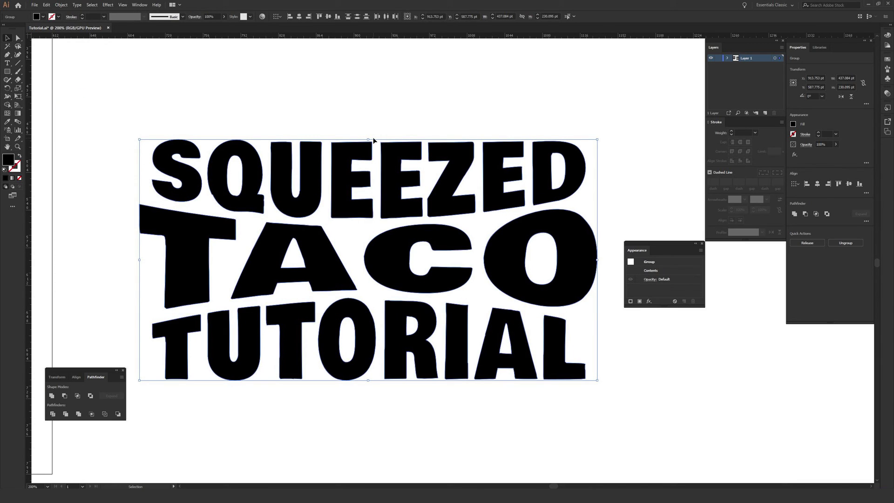
key("ctrl+plus")
left_click_drag(438, 219, 380, 222)
key("ctrl+1")
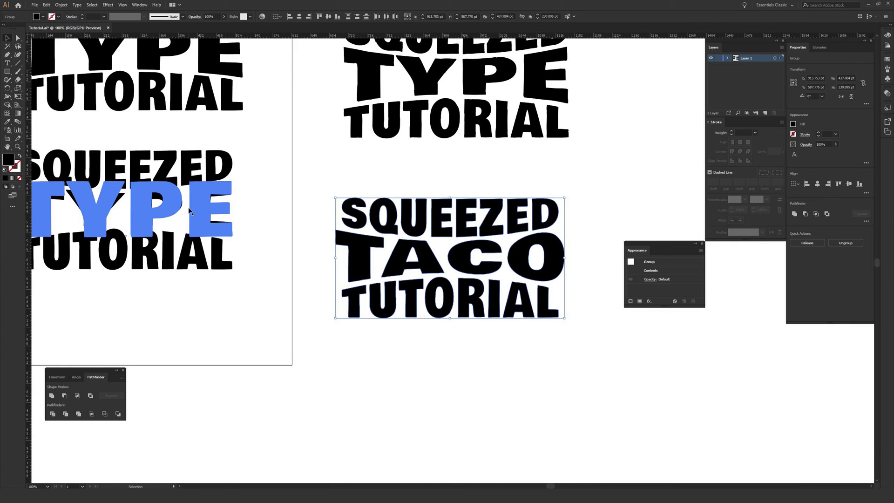
Examine the anchor points and outlines of the expanded SQUEEZED TACO TUTORIAL lettering up close
key("a")
key("ctrl+plus")
key("ctrl+plus")
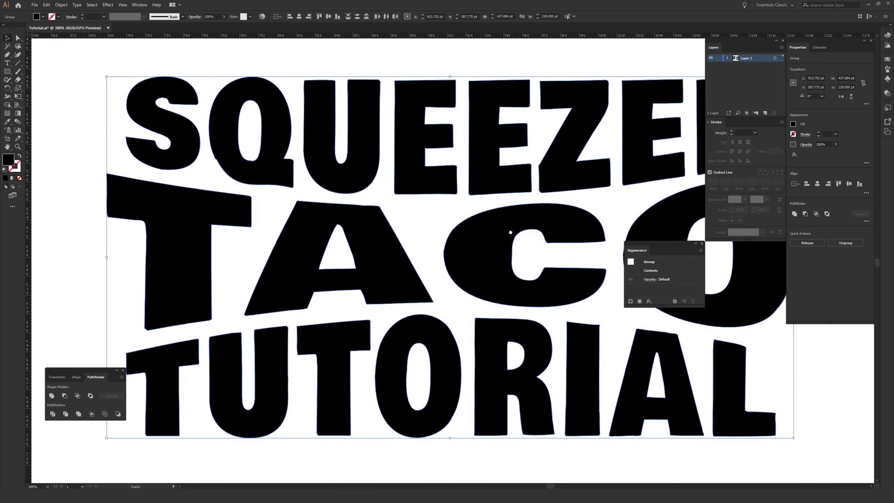
left_click_drag(531, 238, 475, 226)
key("v")
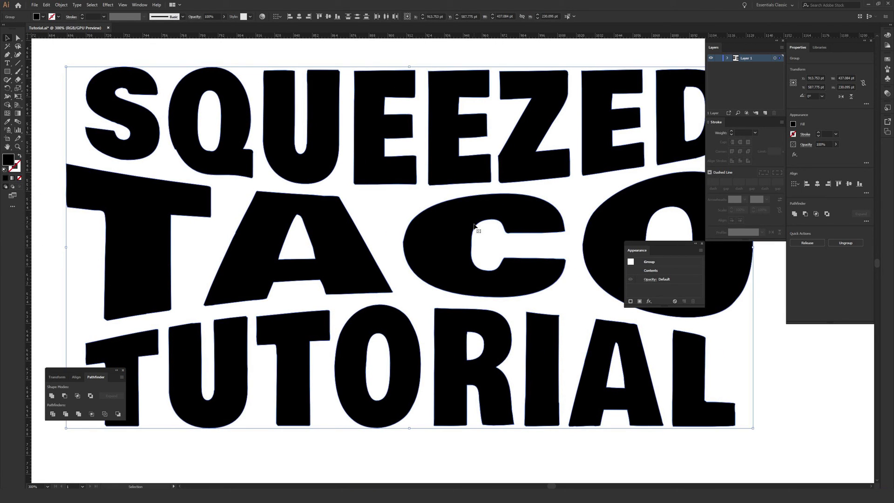
key("ctrl+minus")
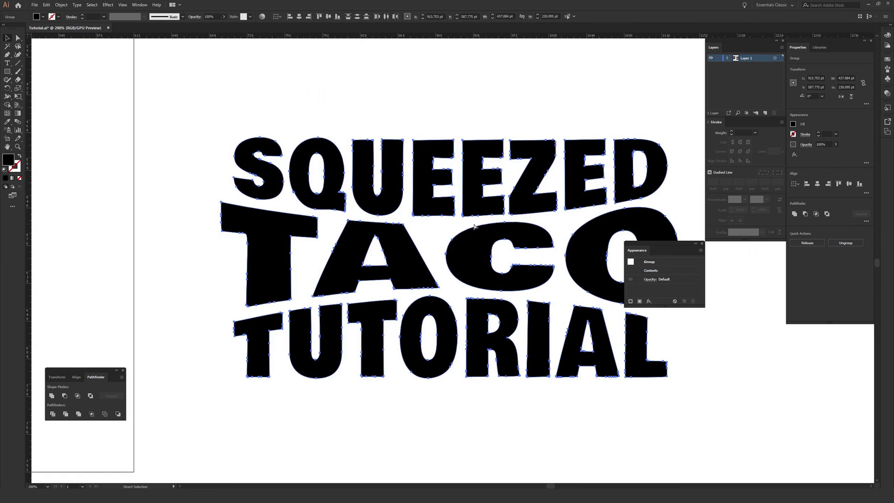
key("a")
left_click_drag(475, 226, 427, 220)
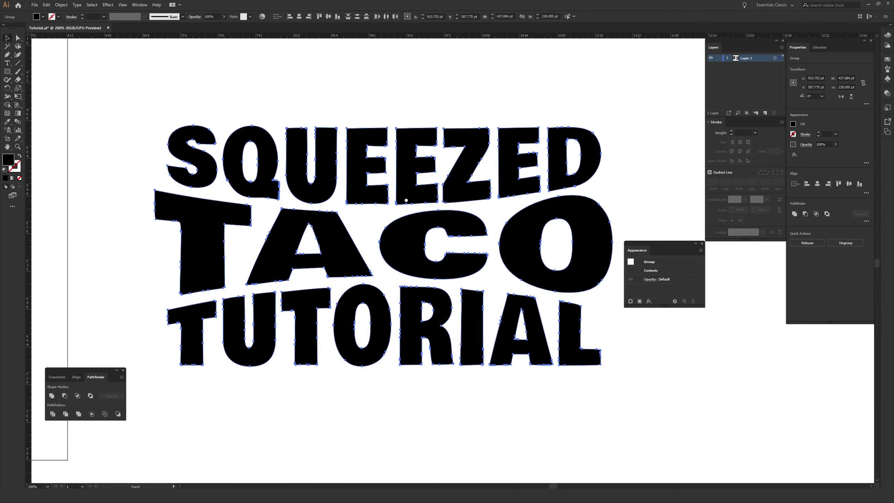
left_click_drag(418, 212, 402, 197)
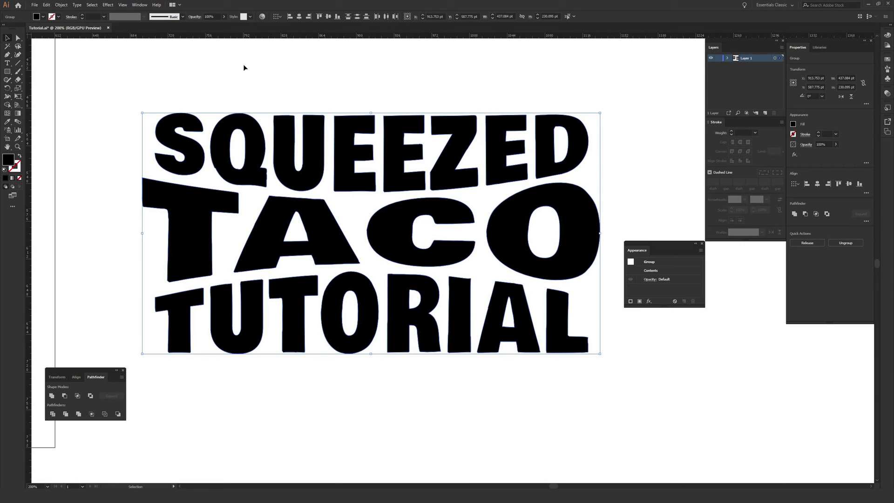
Apply a Roughen effect to the expanded lettering with 1% relative size, 10/in detail and smooth points, previewing the result
left_click(108, 5)
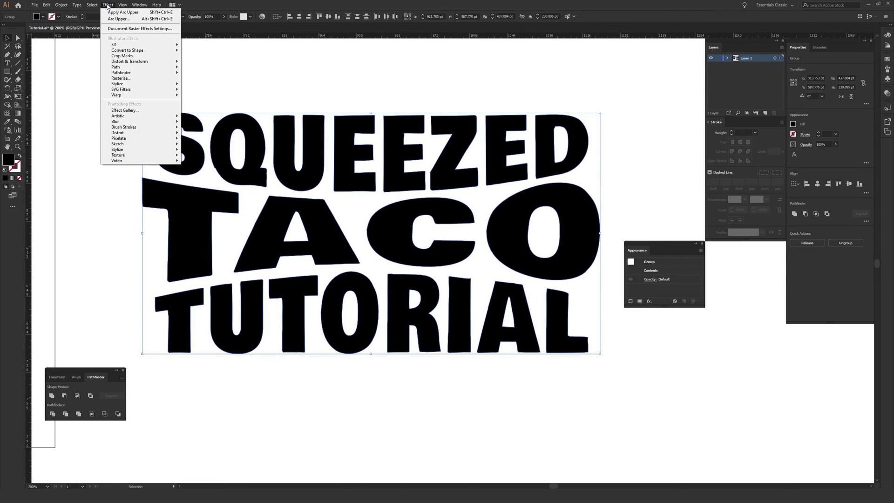
mouse_move(138, 66)
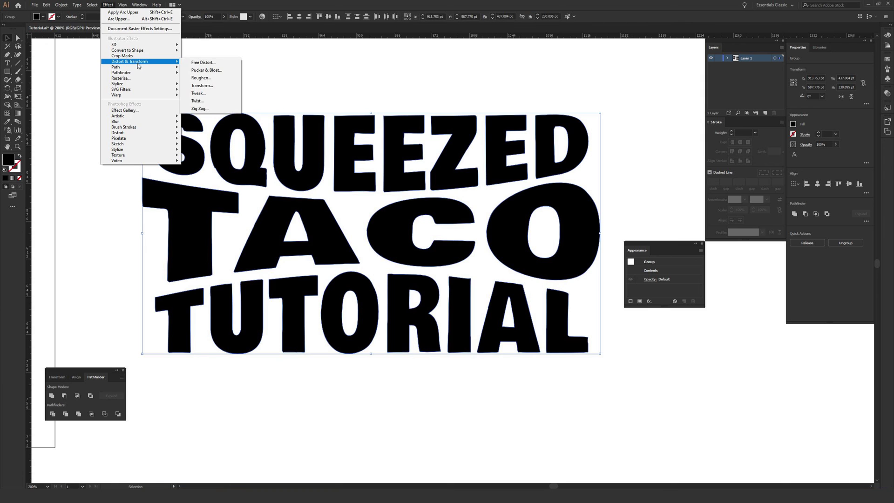
left_click(216, 78)
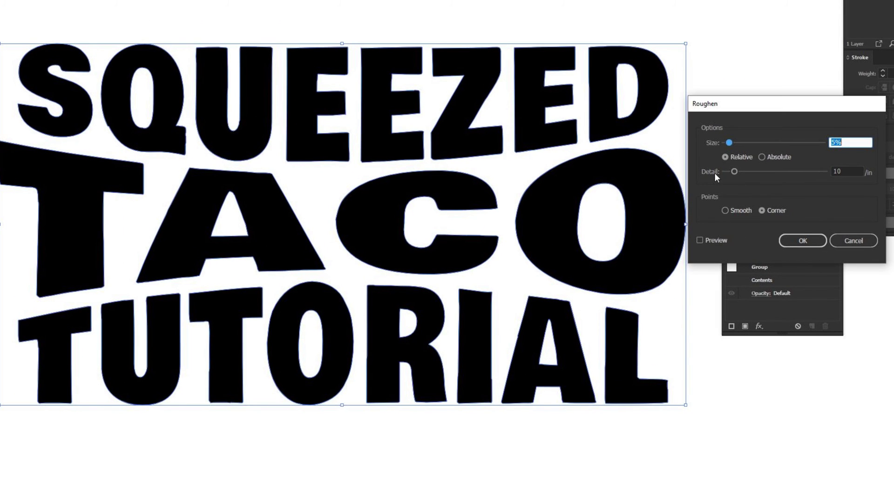
left_click(701, 240)
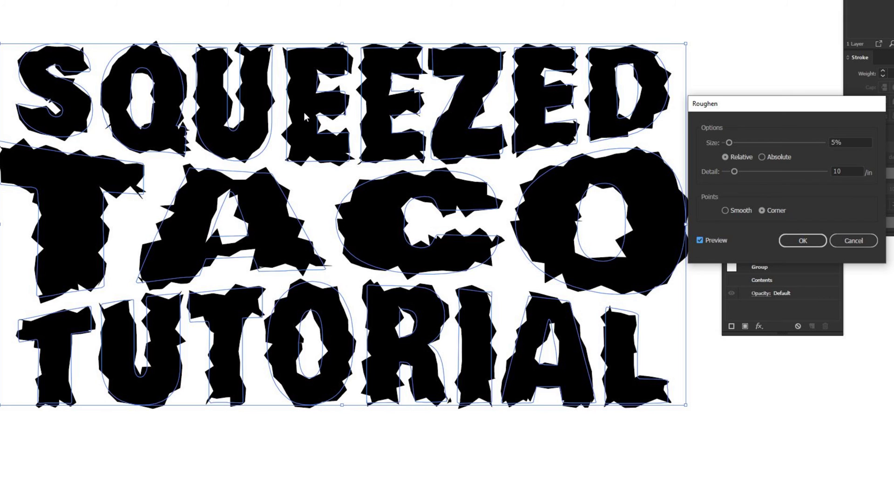
left_click(726, 211)
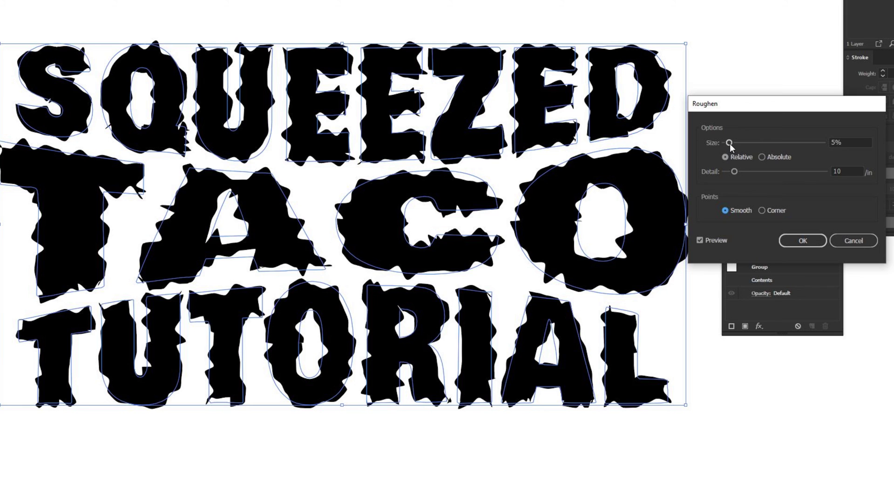
left_click_drag(730, 143, 726, 143)
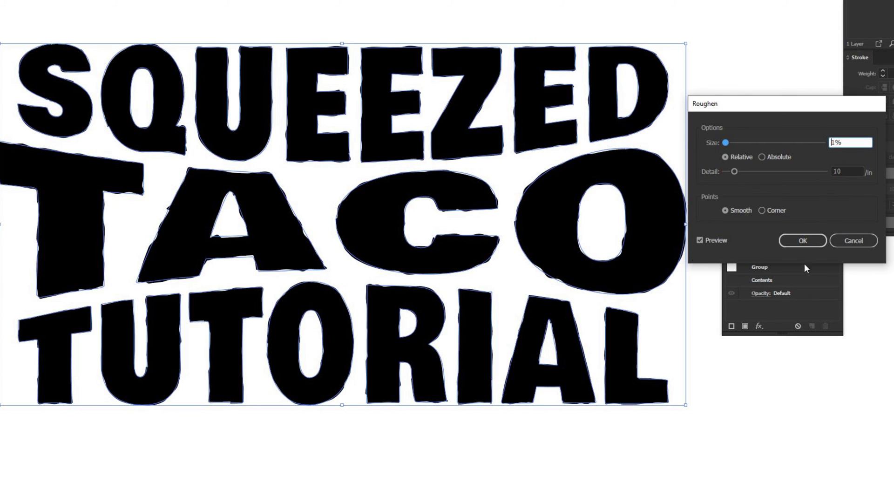
left_click(807, 241)
Deselect the lettering and examine the roughened letter edges up close around SQUEEZED and TACO
key("ctrl+equal")
key("ctrl+equal")
key("ctrl+shift+a")
key("ctrl+equal")
scroll(280, 245, "right", 5)
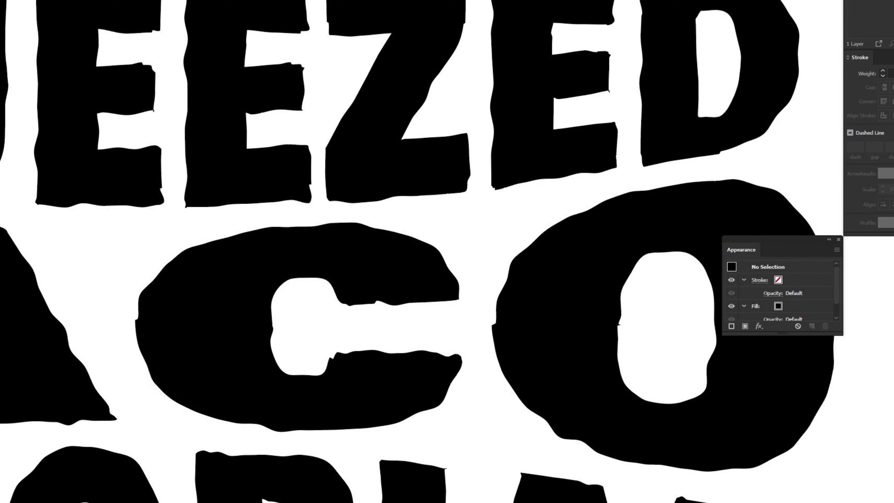
scroll(835, 498, "down", 3)
scroll(835, 499, "up", 2)
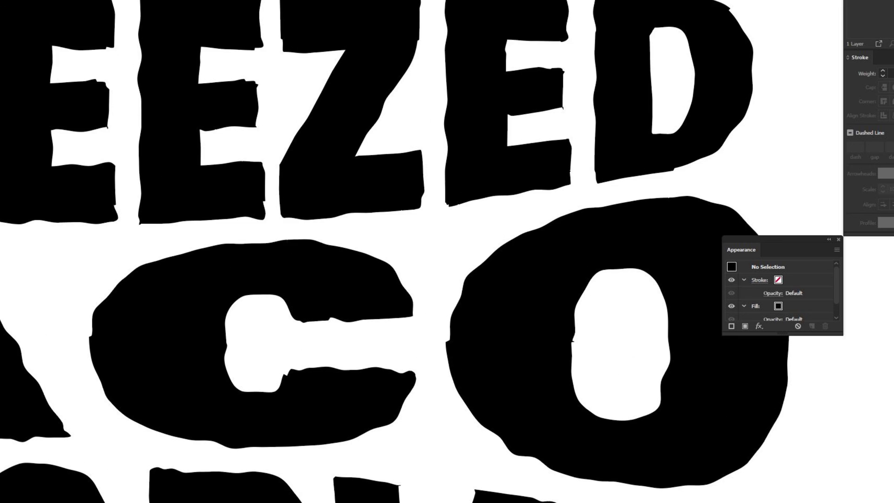
scroll(835, 498, "right", 1)
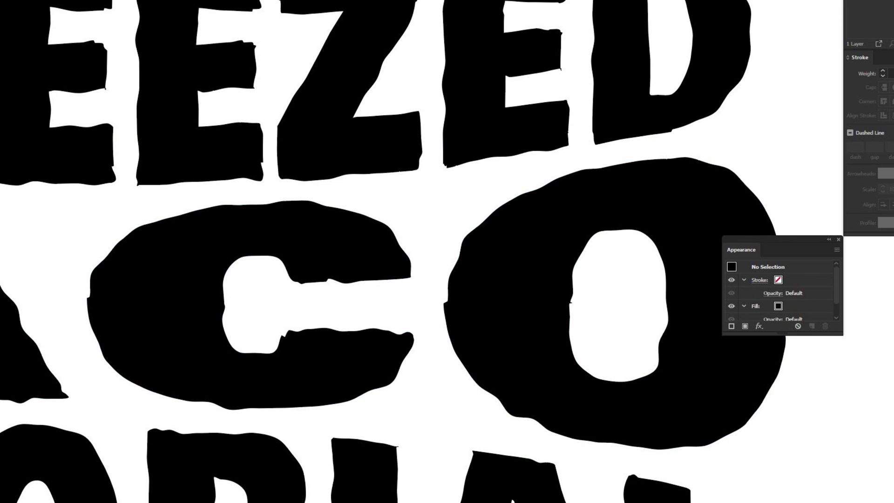
Reopen the Roughen effect for the whole lettering, reduce its size to 0.5% and turn on the preview
left_click(505, 286)
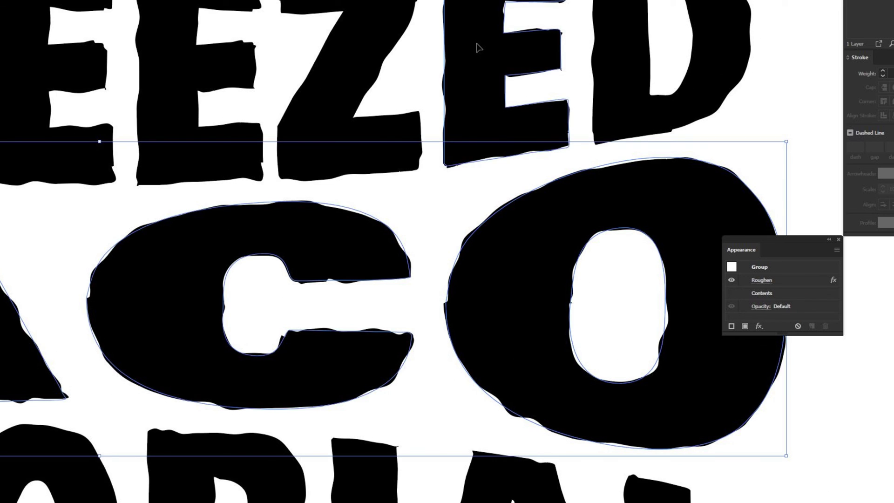
left_click(484, 495, "shift")
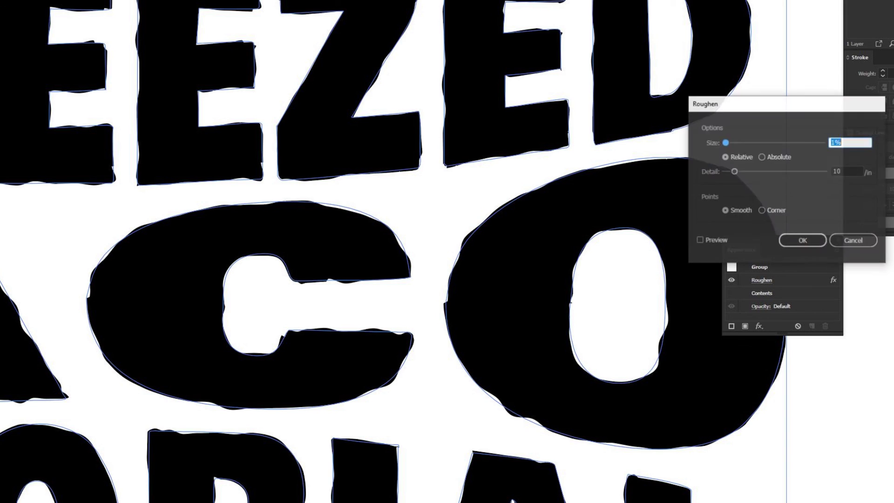
left_click(836, 141)
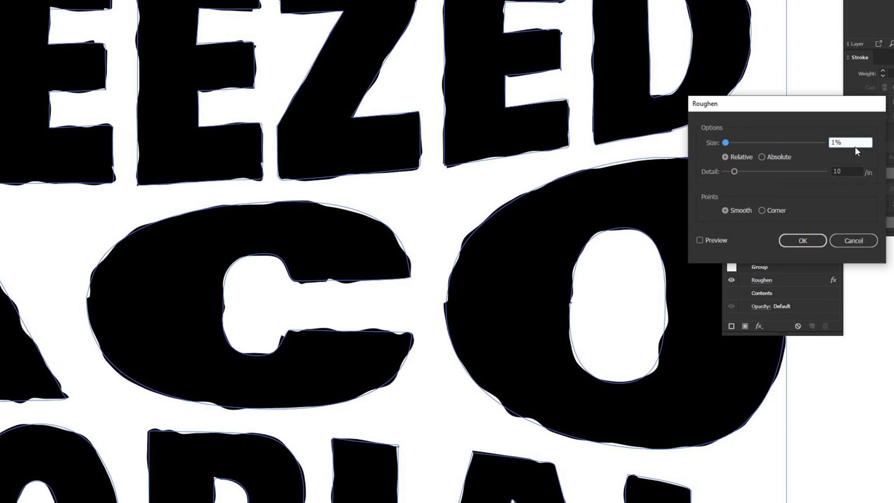
key("BackSpace")
type(".5")
left_click(699, 239)
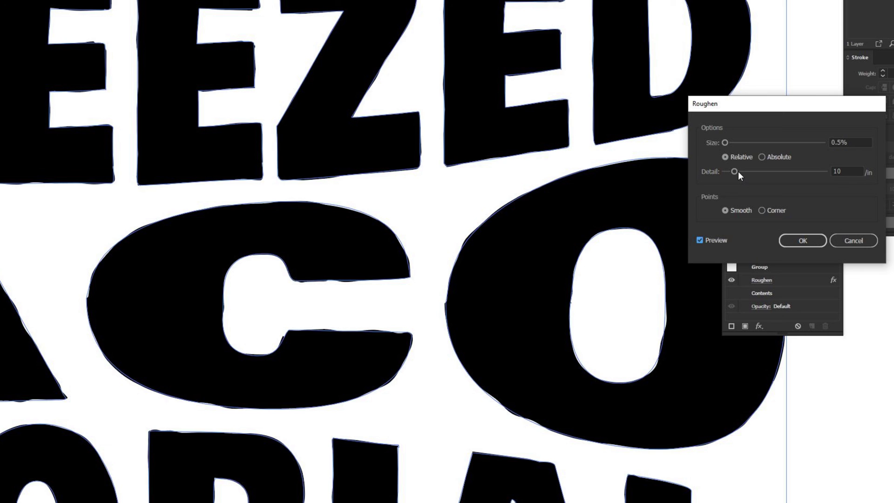
Try Roughen detail values of 47 and 2, settle on 11/in, apply the effect and deselect the lettering
left_click_drag(742, 171, 772, 172)
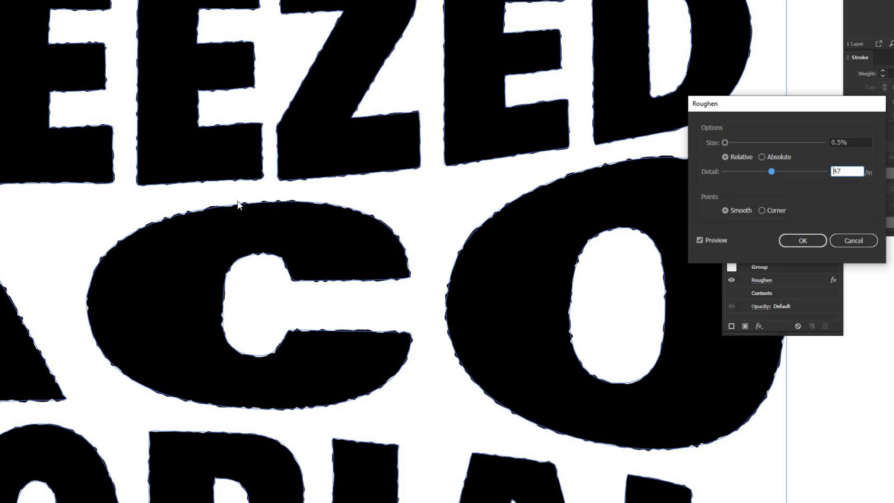
left_click_drag(771, 171, 727, 172)
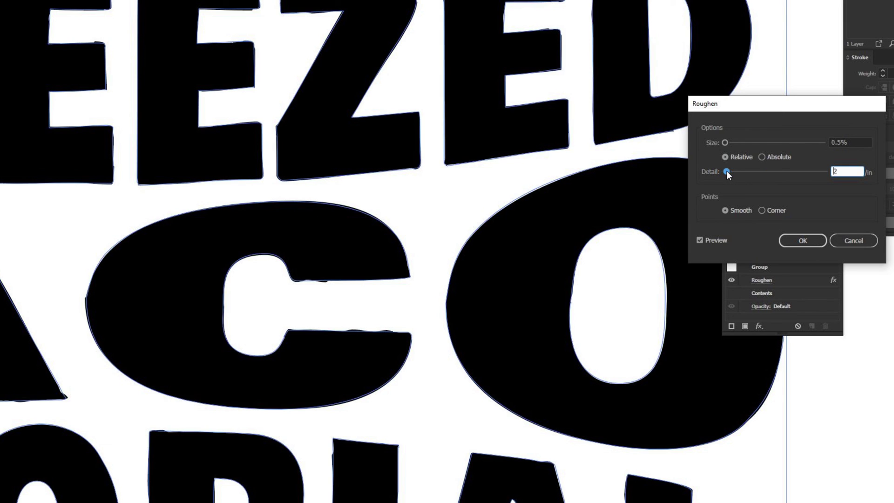
left_click_drag(729, 171, 737, 171)
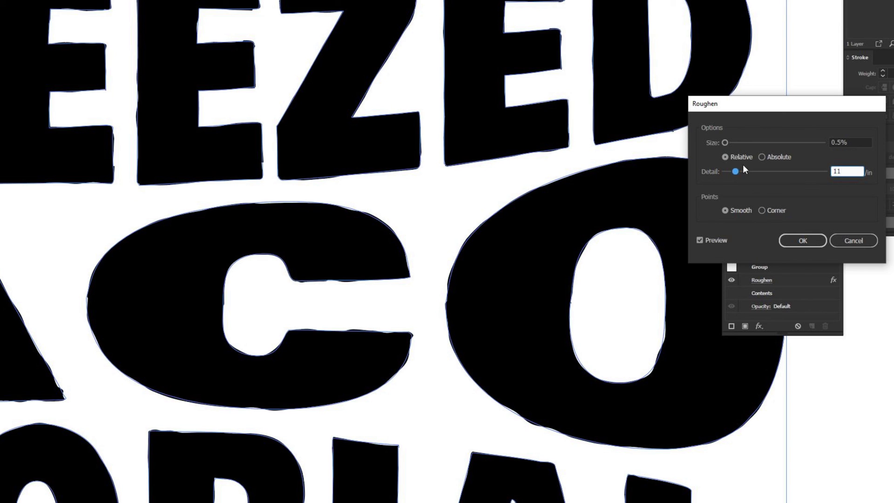
left_click(788, 238)
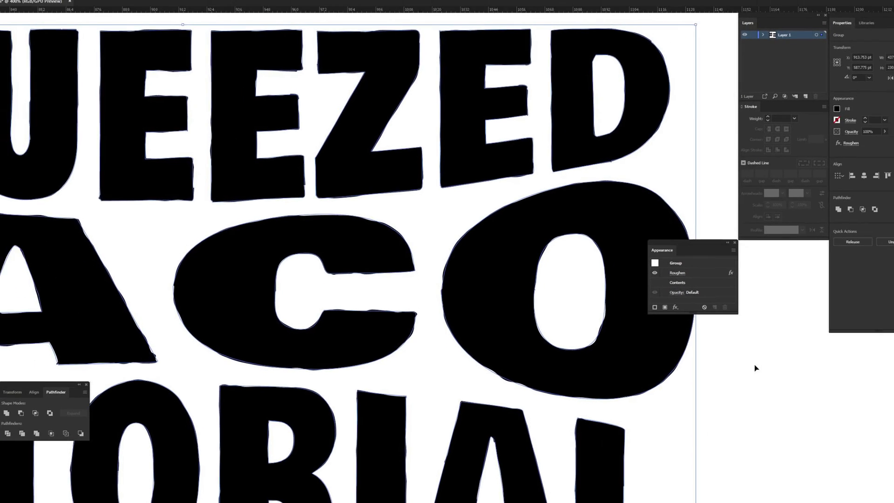
left_click(756, 368)
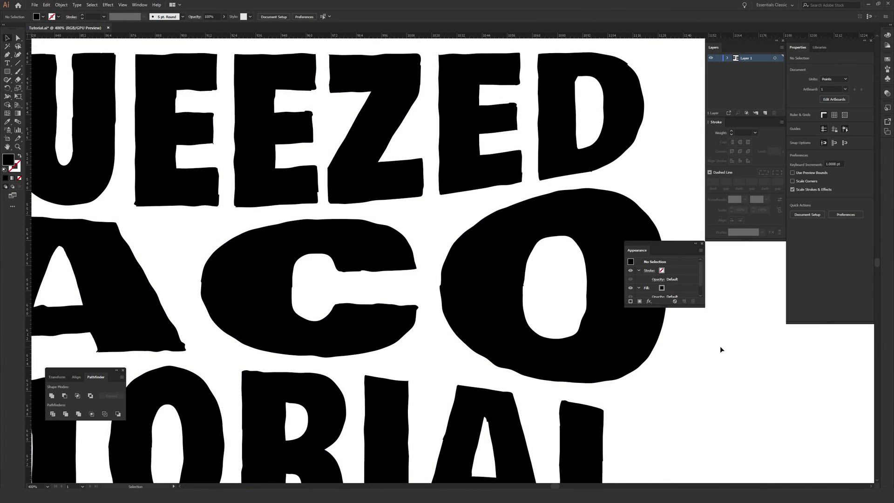
Check the roughened edges across all three words, both up close and as a whole
left_click_drag(652, 62, 622, 137)
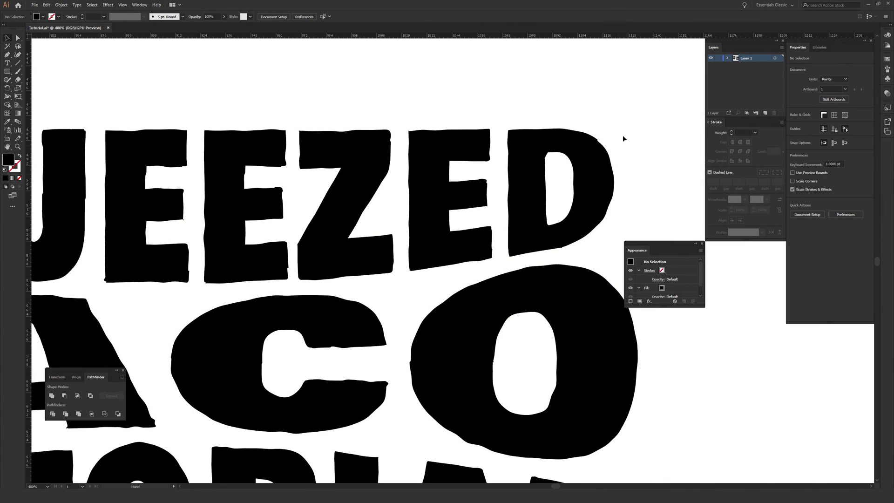
scroll(485, 299, "left", 10)
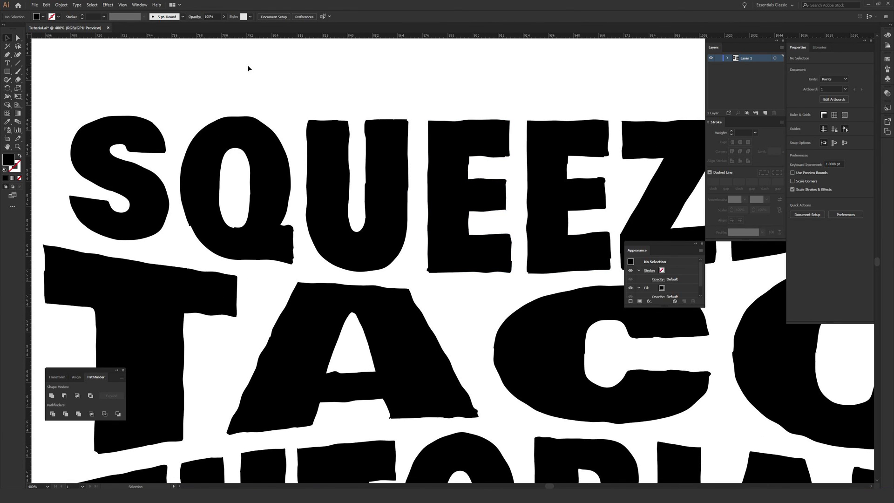
scroll(344, 311, "down", 5)
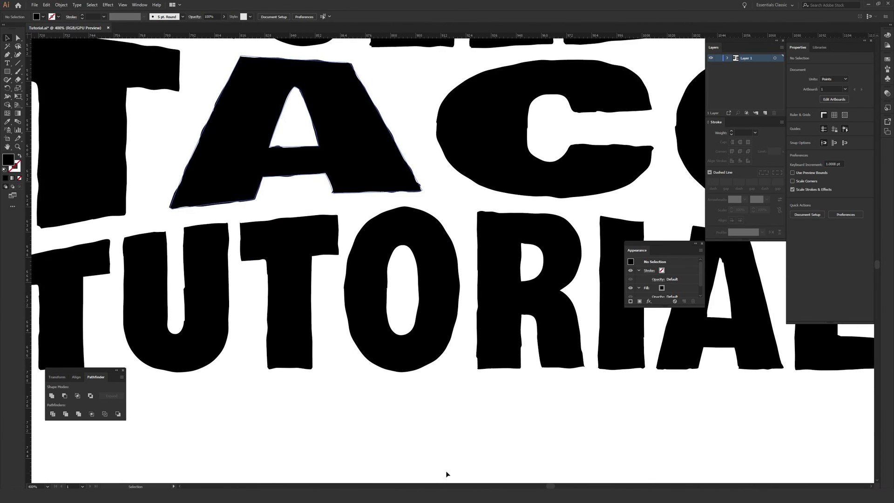
key("ctrl+minus")
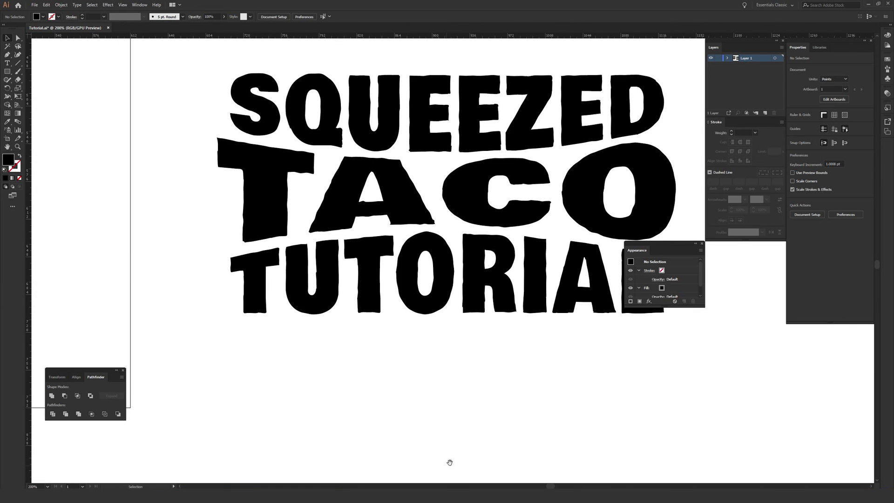
scroll(501, 414, "right", 2)
scroll(539, 420, "up", 1)
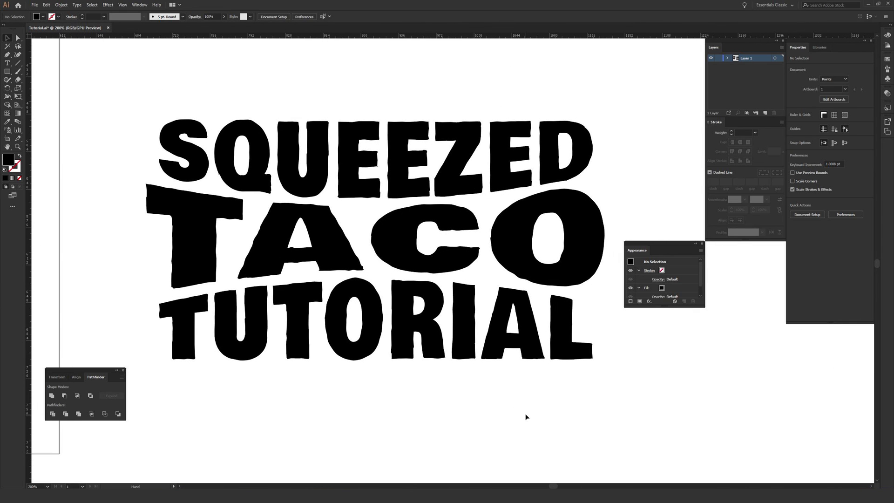